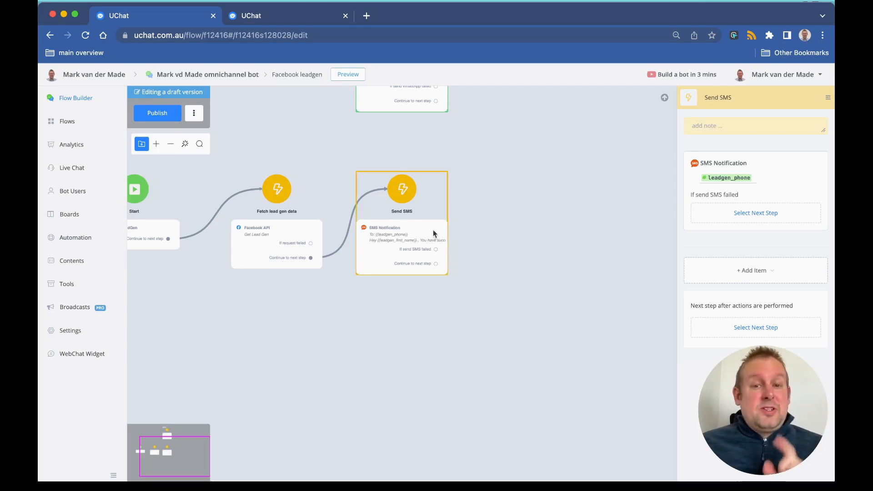
- Remove the link between Fetch lead gen data and Send SMS, and move the Send SMS step beside the WhatsApp message template step
drag(403, 236, 458, 234)
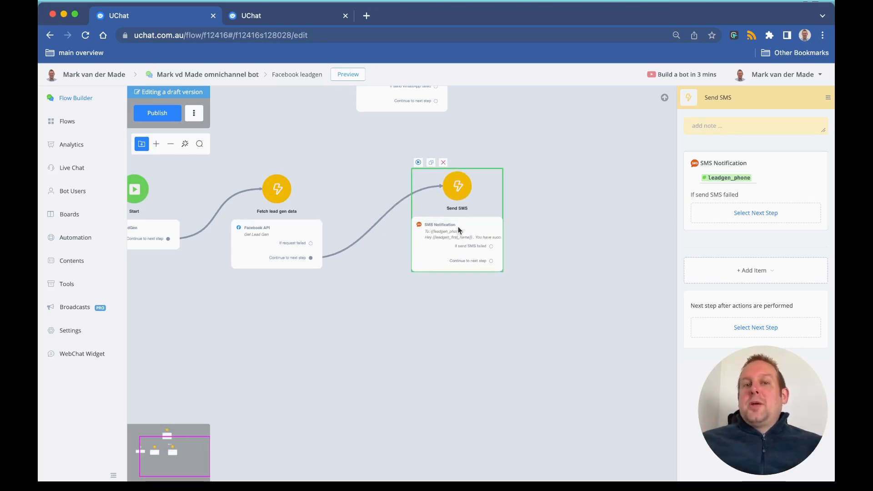
click(443, 162)
click(461, 293)
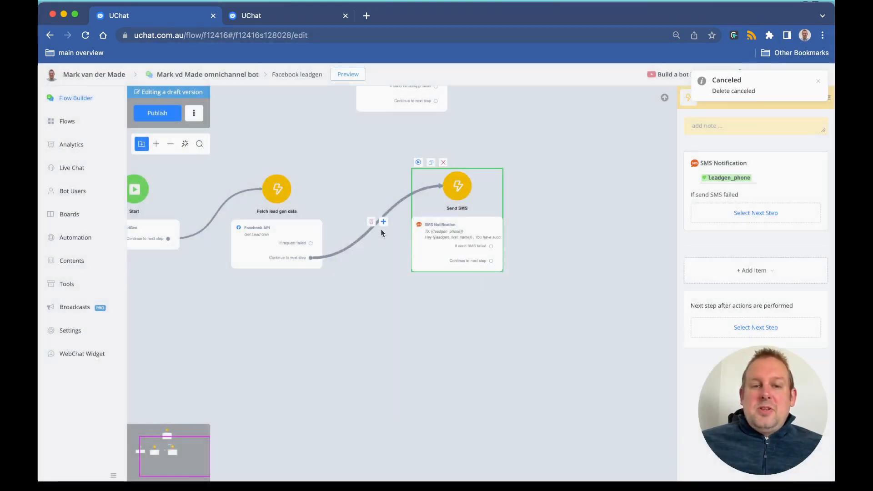
click(372, 222)
click(495, 292)
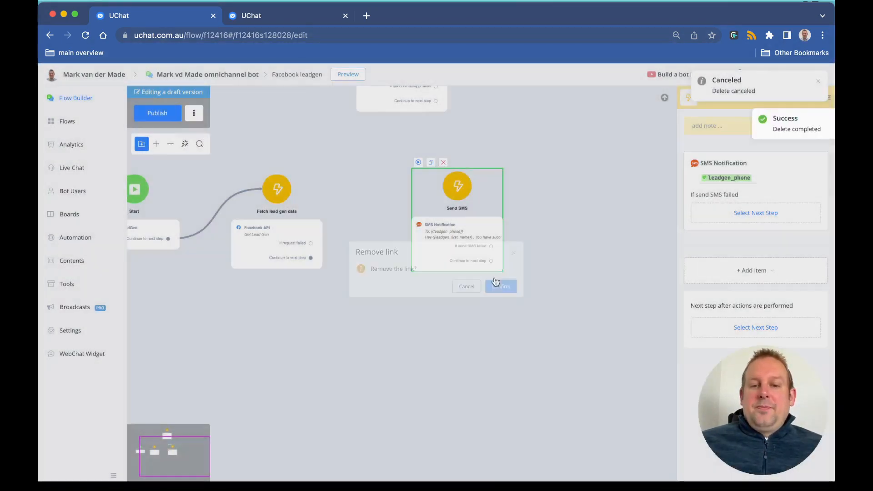
drag(400, 347, 463, 185)
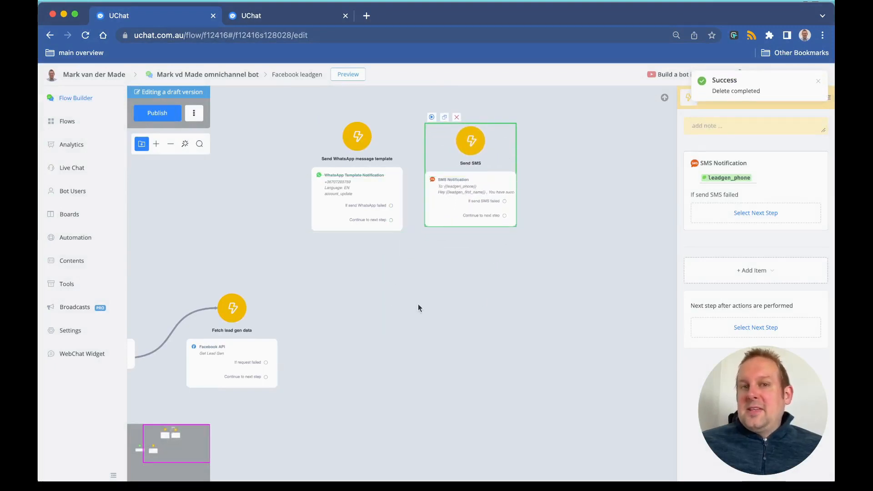
drag(418, 304, 465, 218)
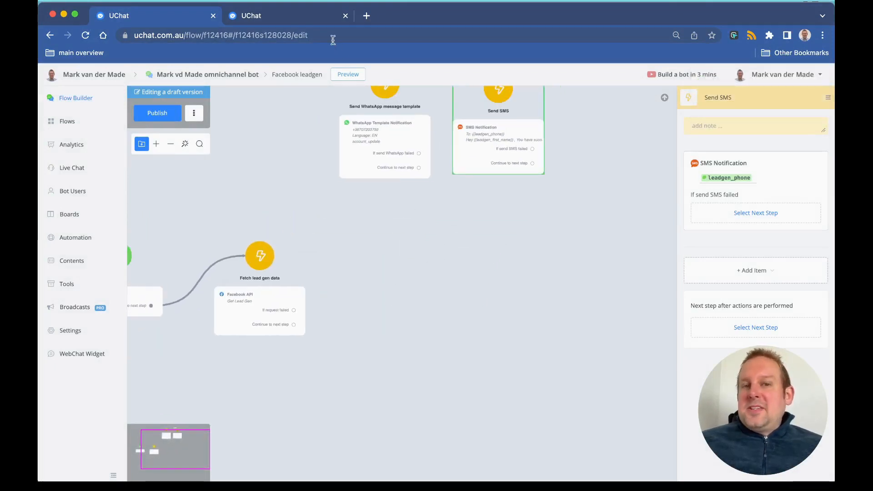
- Review the workspace's Voice bots list from the second browser tab, and open the existing voicebot's main flow
click(298, 15)
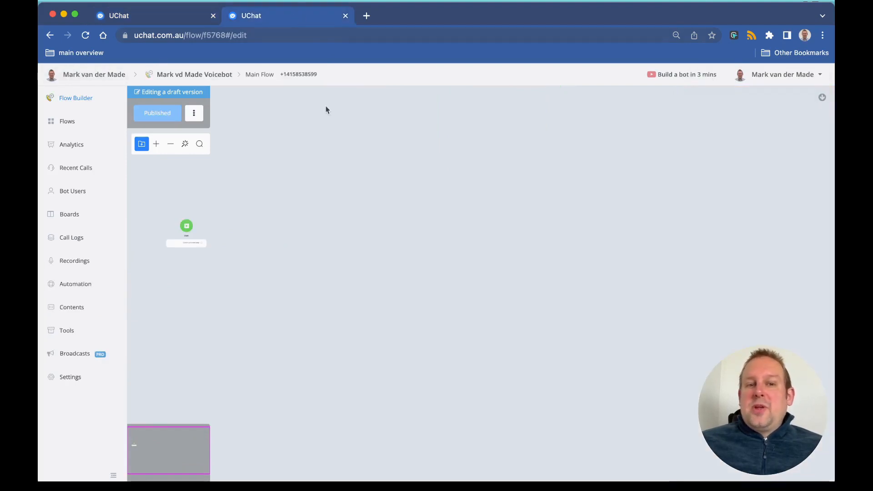
right_click(84, 72)
click(67, 79)
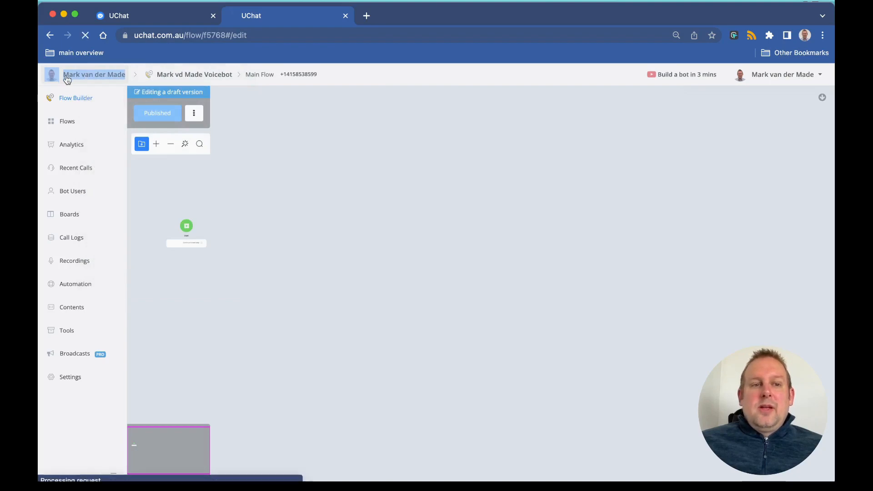
click(67, 79)
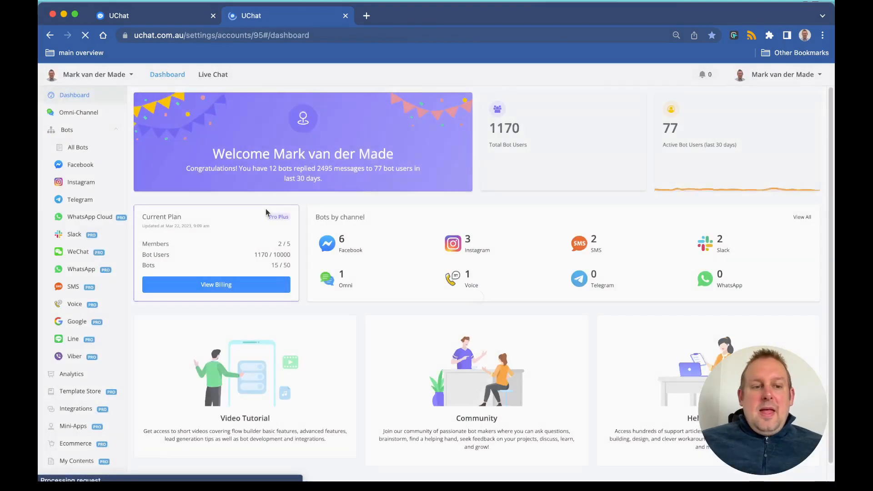
click(77, 304)
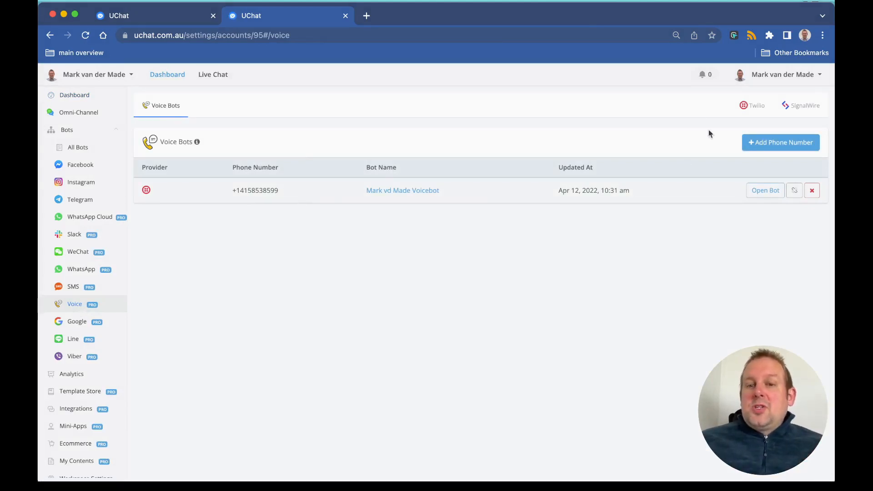
click(751, 195)
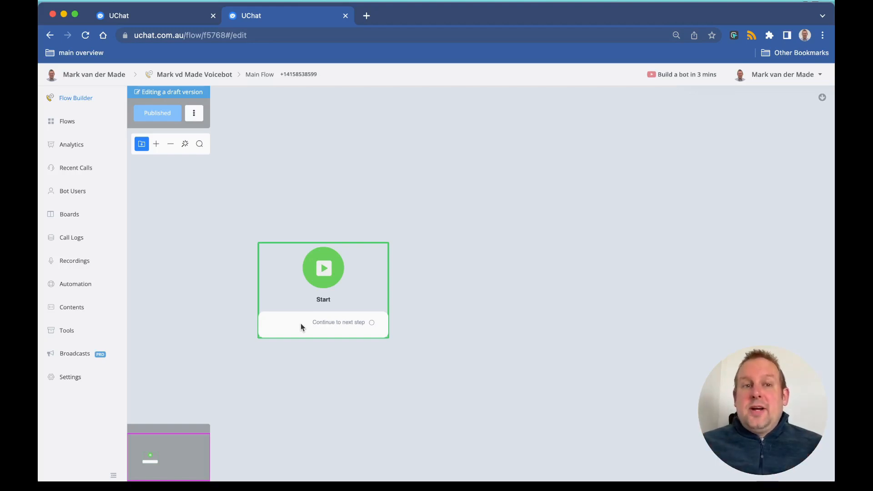
- In the Facebook leadgen flow, add an Action step after Fetch lead gen data and align it in the same row
click(166, 18)
scroll(382, 251, down, 3)
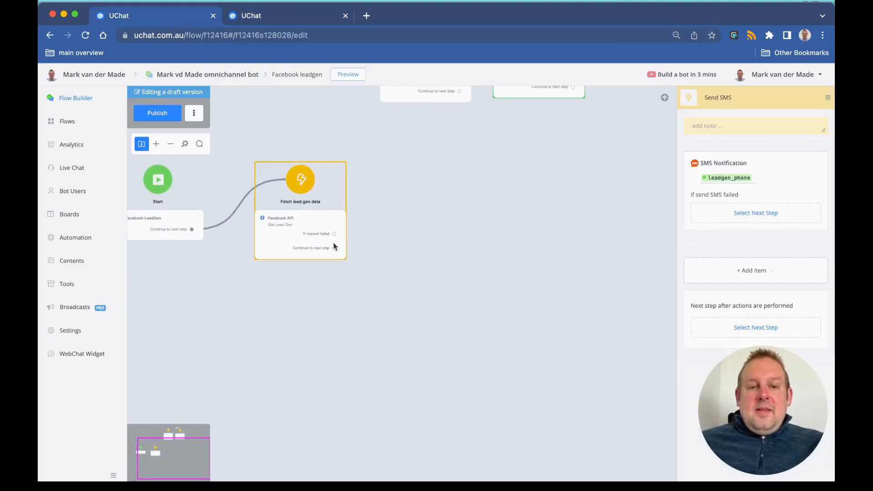
drag(335, 248, 379, 214)
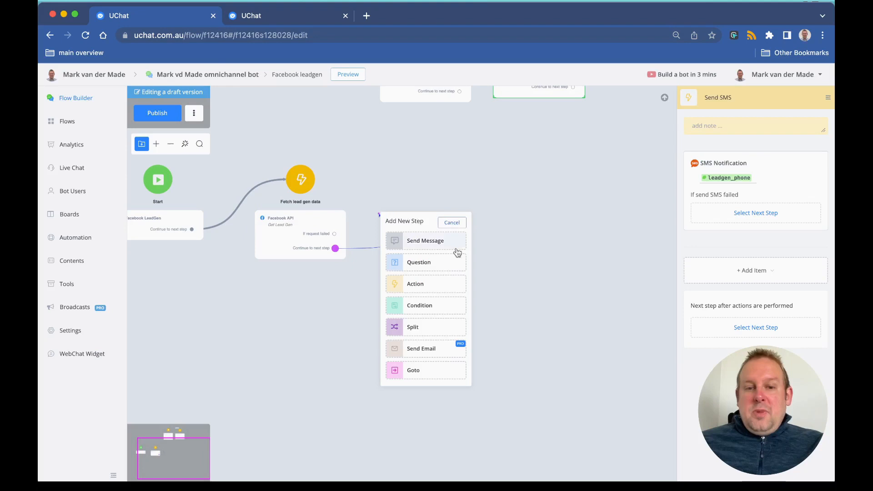
click(440, 278)
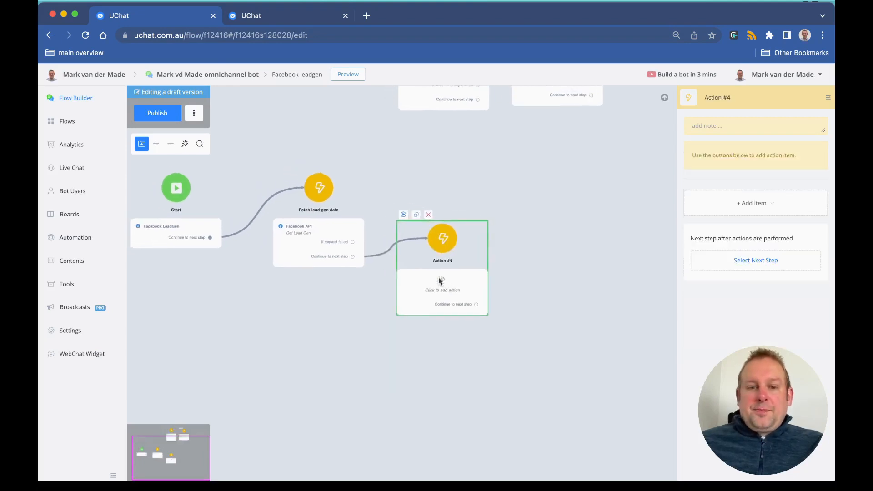
drag(450, 305, 448, 253)
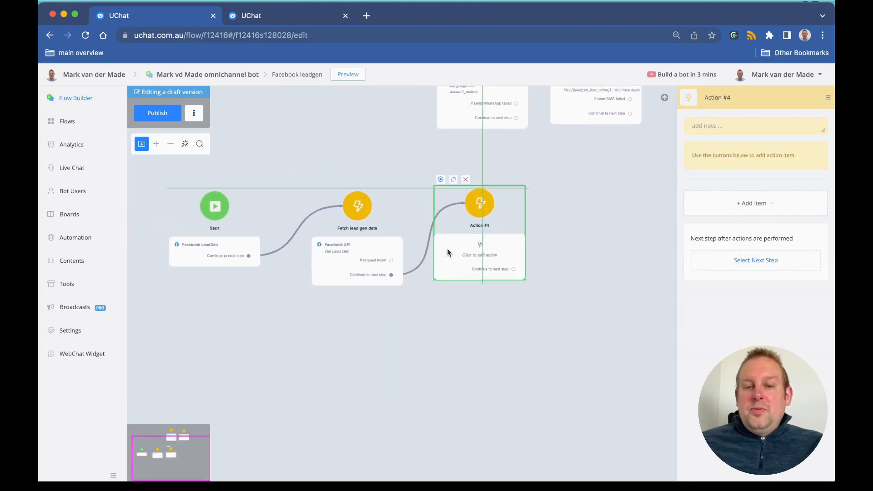
- Rename the new action step as "Send Phone call"
click(718, 96)
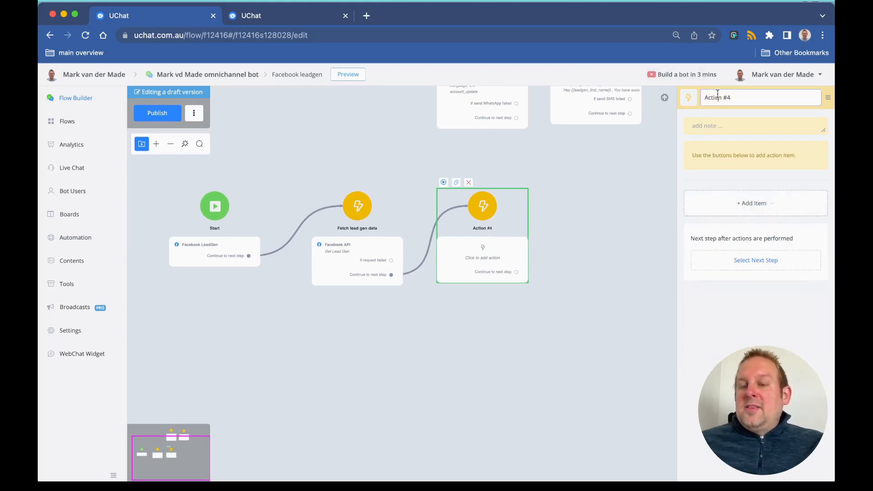
text(Send)
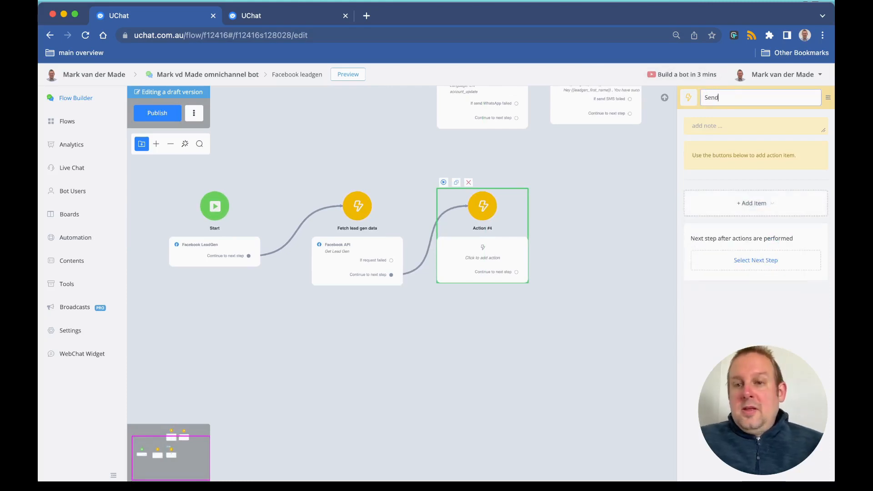
text( to)
key(BackSpace)
text(Phone call)
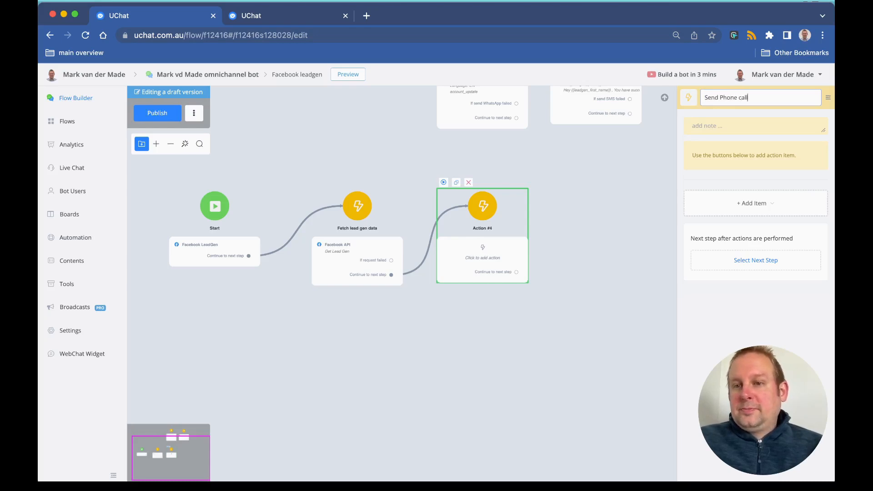
key(Return)
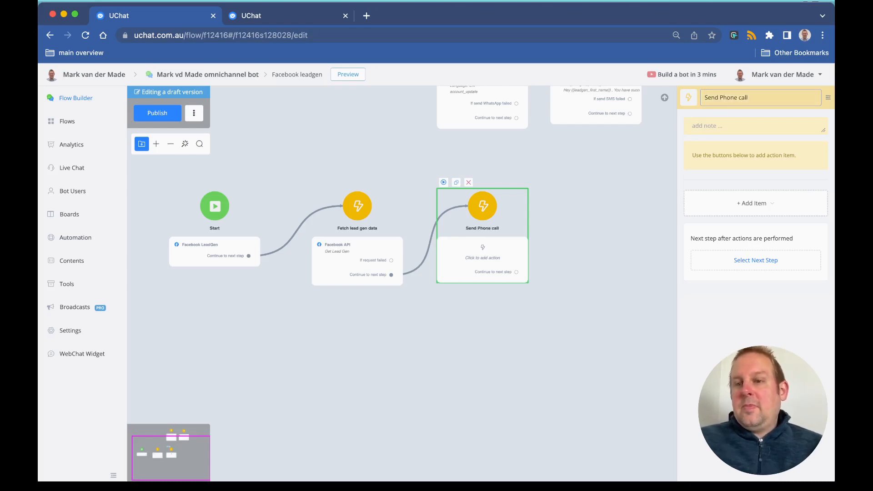
- Add a Make Phone Call notification item to the Send Phone call step
click(698, 205)
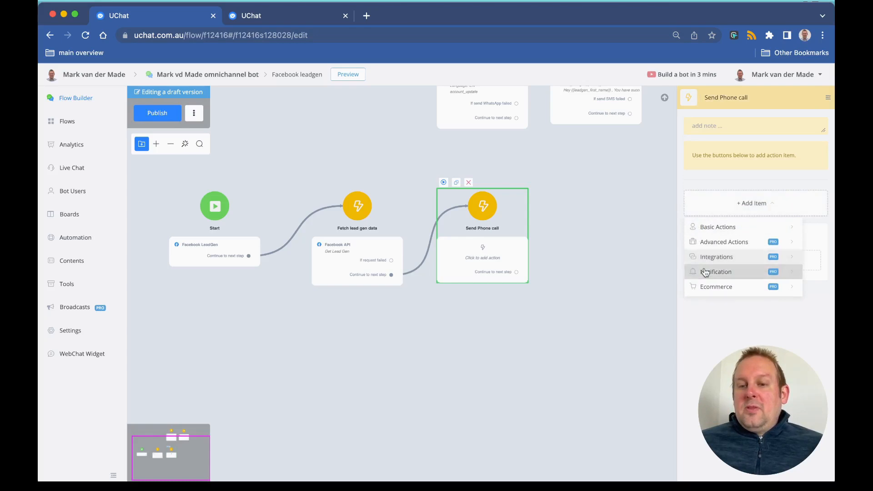
mouse_move(705, 275)
mouse_move(649, 325)
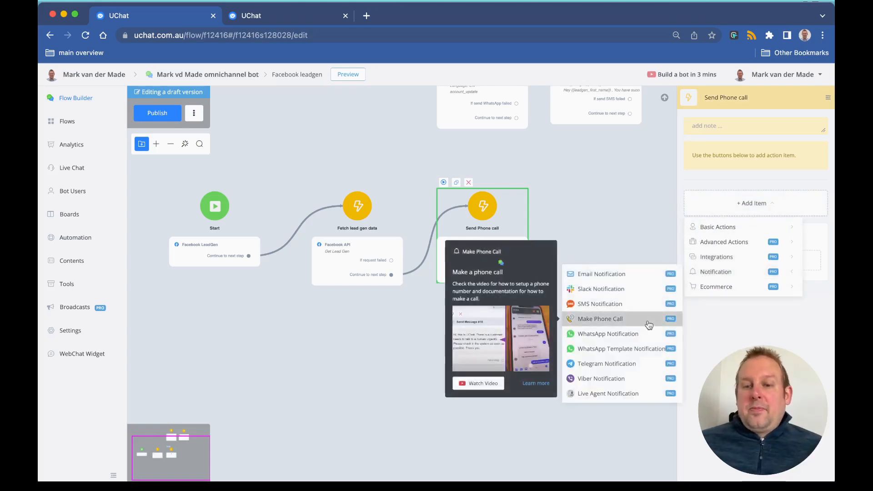
click(648, 321)
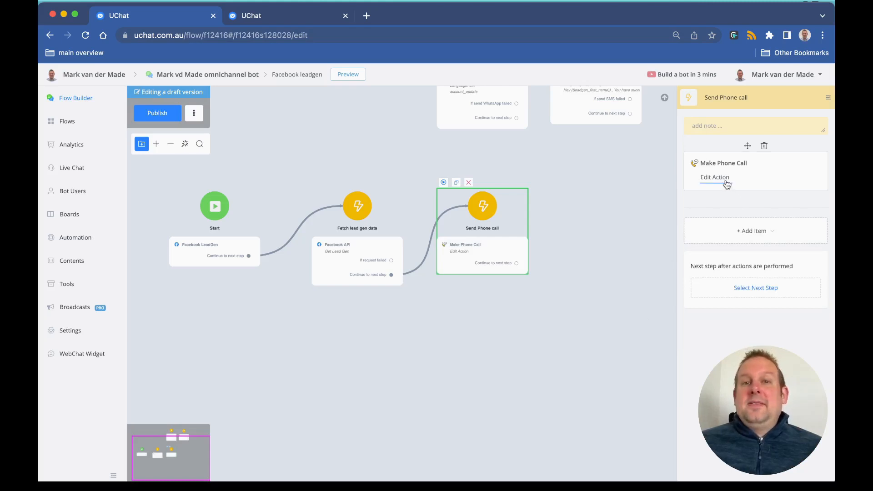
- Check the voicebot's phone number in its flow and select it as the From Phone Number of the Make Phone Call action
click(727, 184)
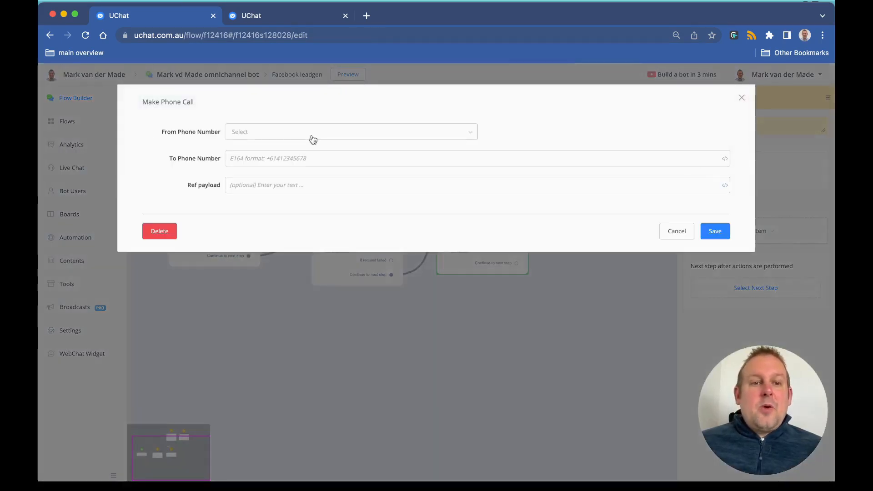
click(313, 136)
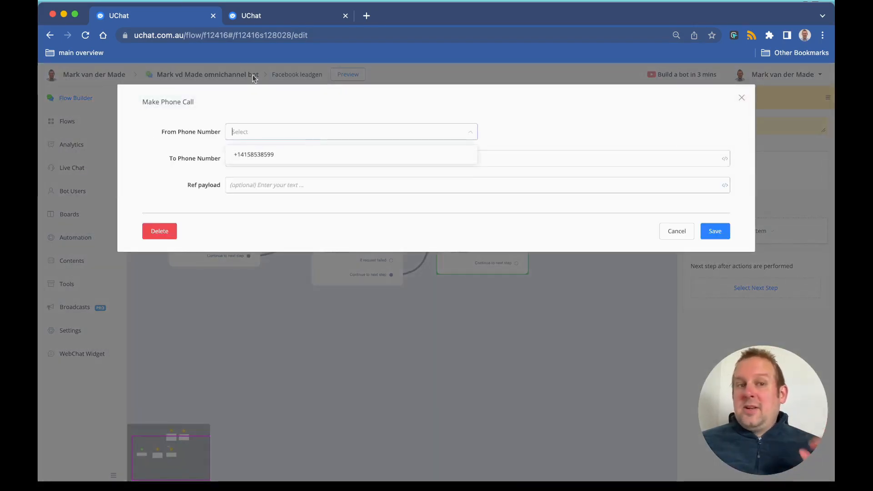
click(288, 15)
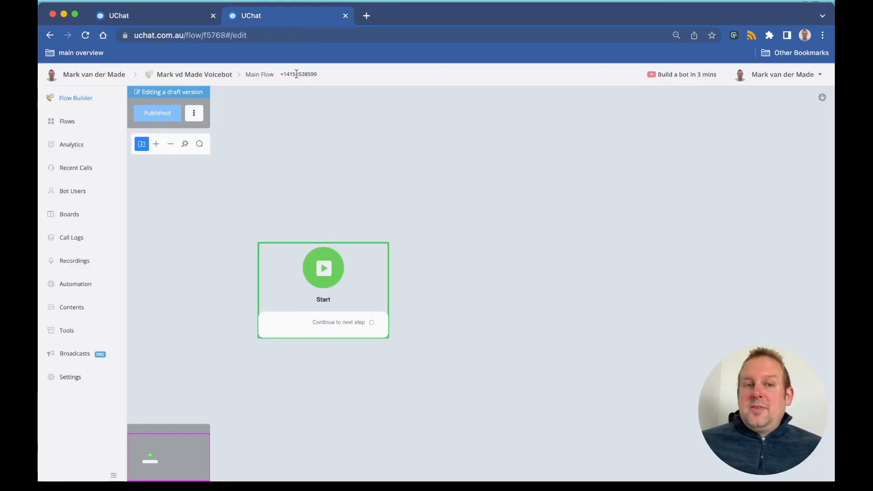
drag(282, 74, 340, 74)
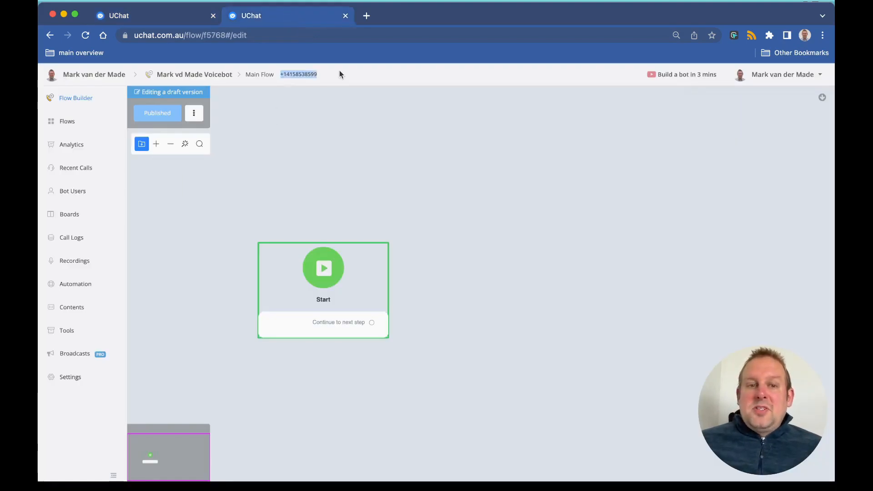
click(192, 18)
click(331, 152)
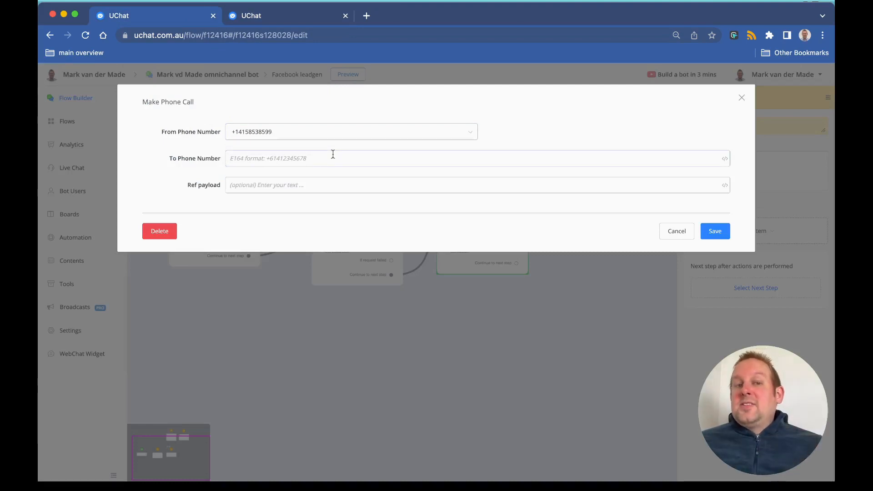
- Set the To Phone Number of the call to the leadgen_phone variable
text({{lead)
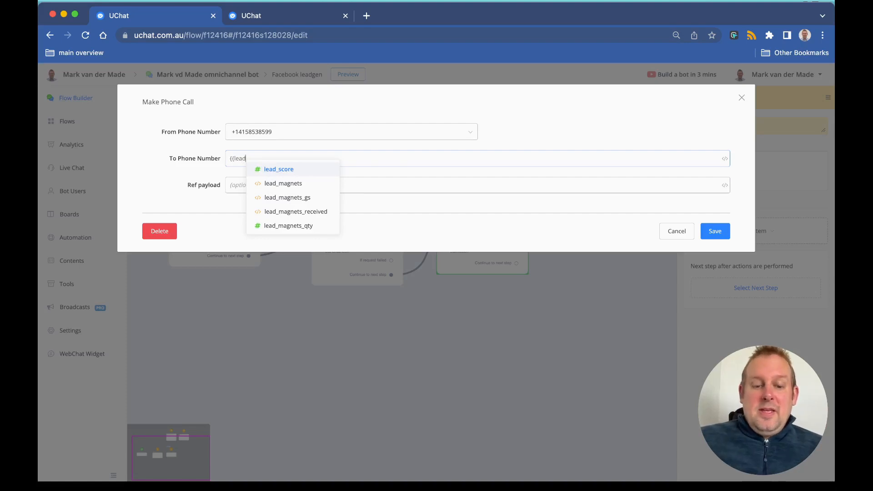
text(gen)
click(295, 212)
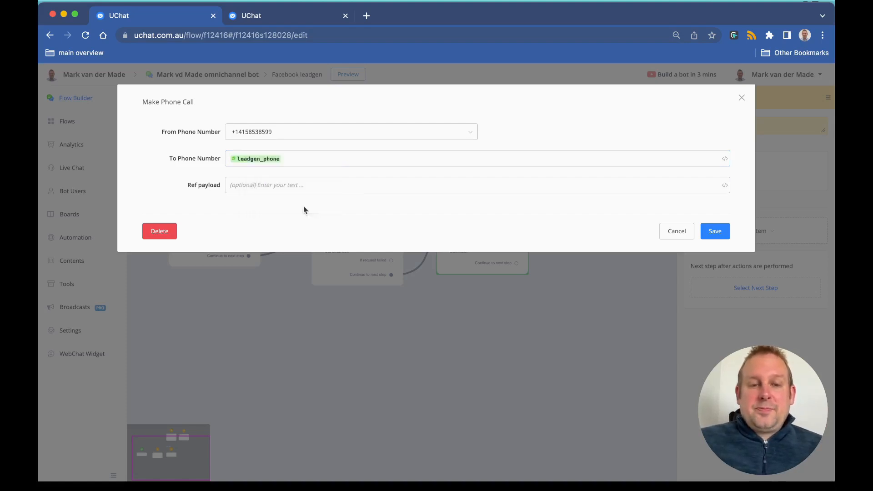
- Set the call's Ref payload to "adworkshop" and save the Make Phone Call action
click(315, 182)
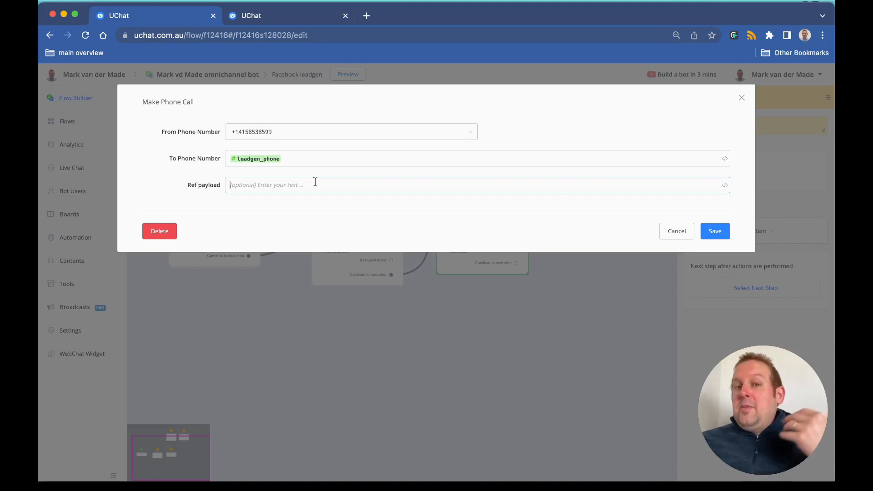
text(a)
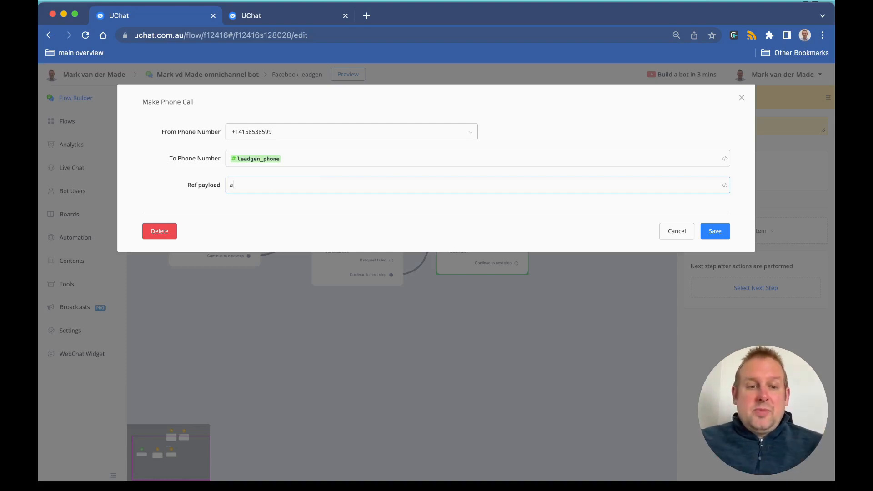
text(dworksop)
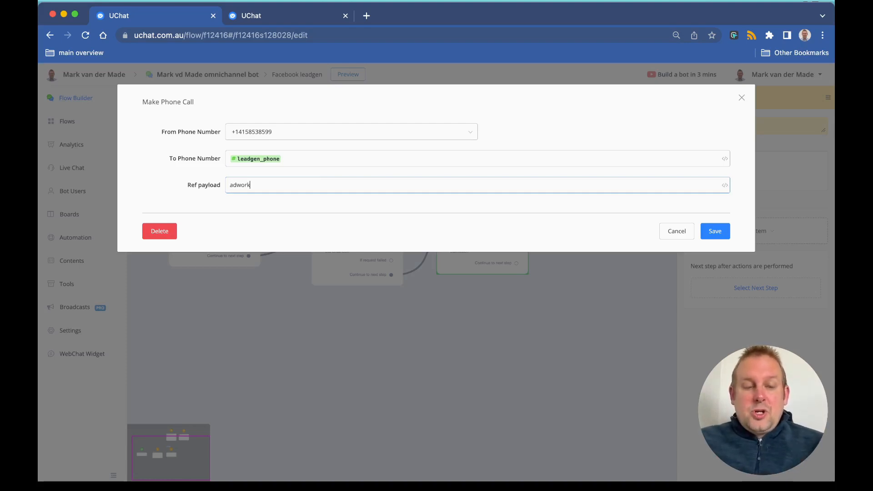
key(BackSpace)
key(BackSpace)
text(hop)
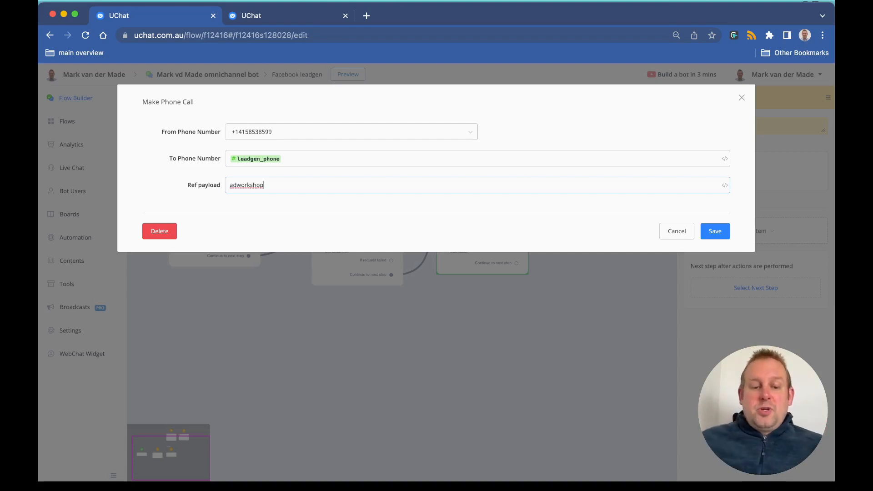
key(super+a)
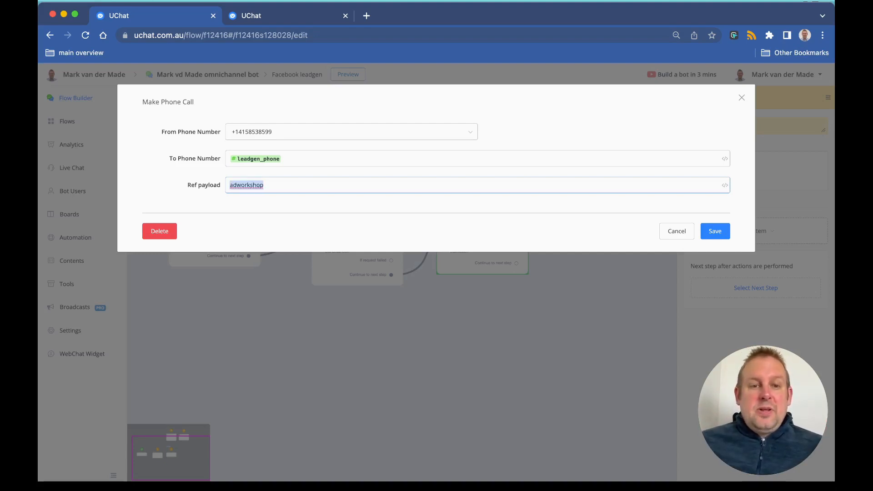
click(710, 233)
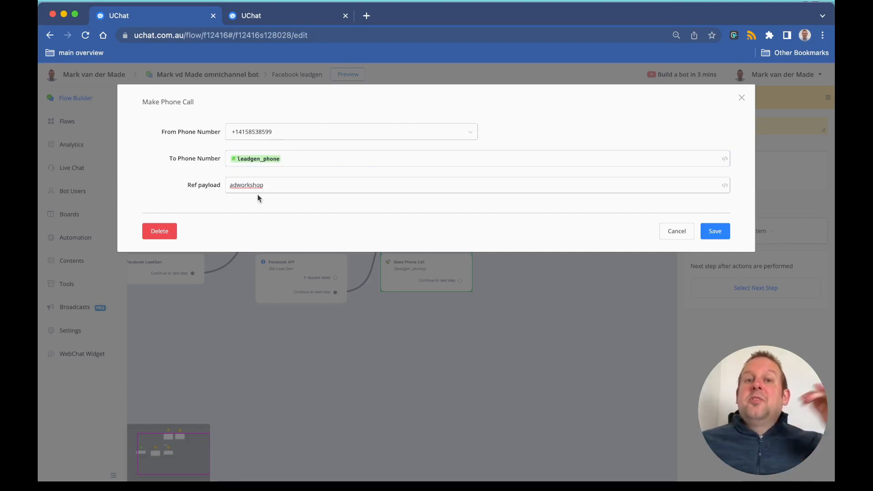
click(704, 232)
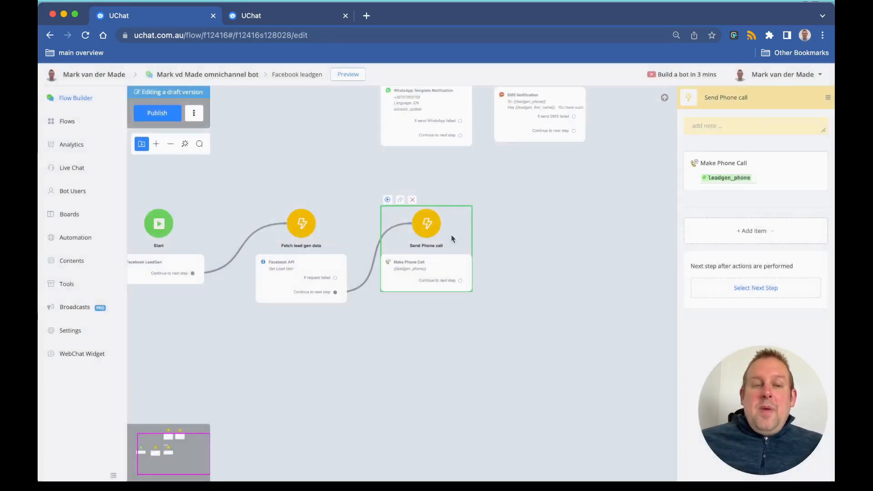
- Publish the Facebook leadgen flow and switch to the voicebot's Main Flow
click(181, 113)
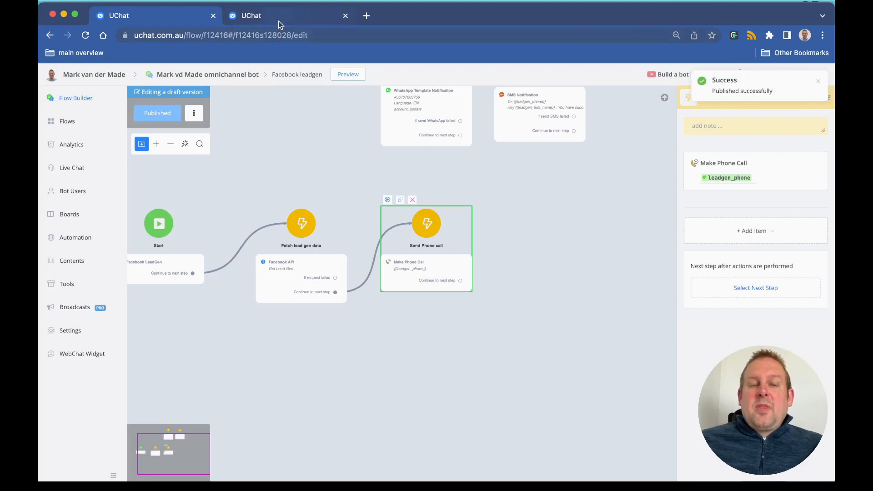
click(279, 20)
drag(346, 312, 299, 248)
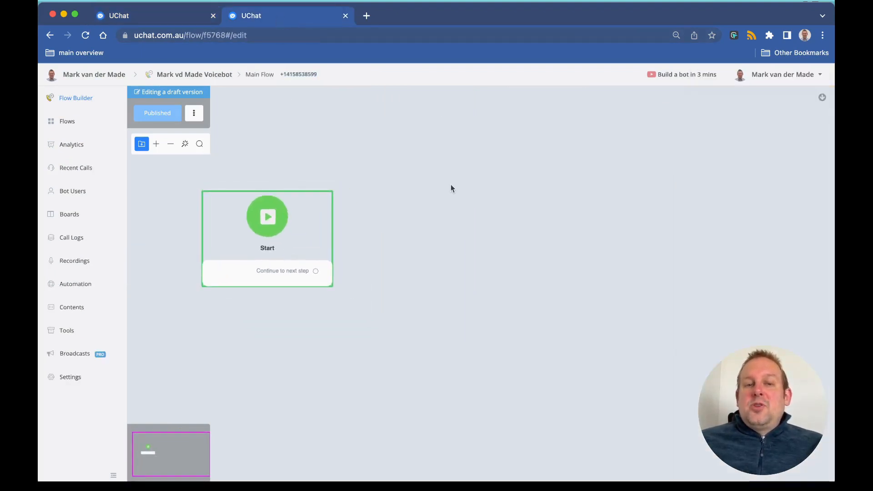
drag(452, 184, 410, 220)
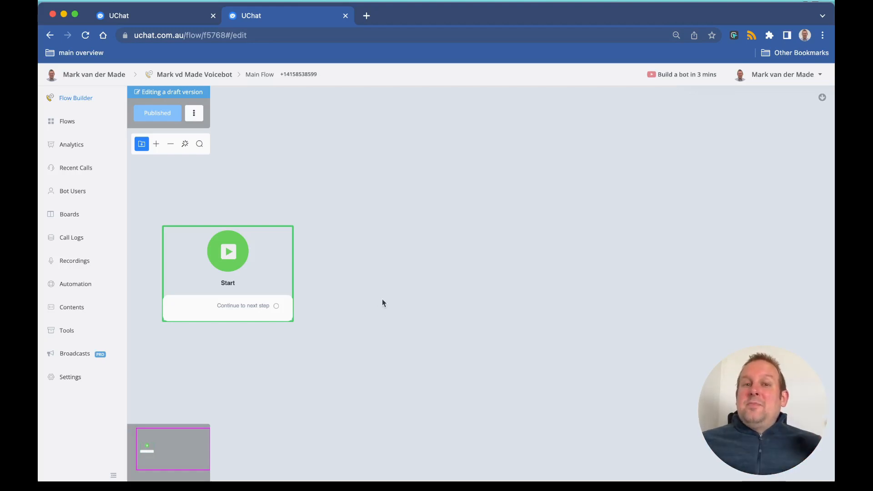
click(171, 18)
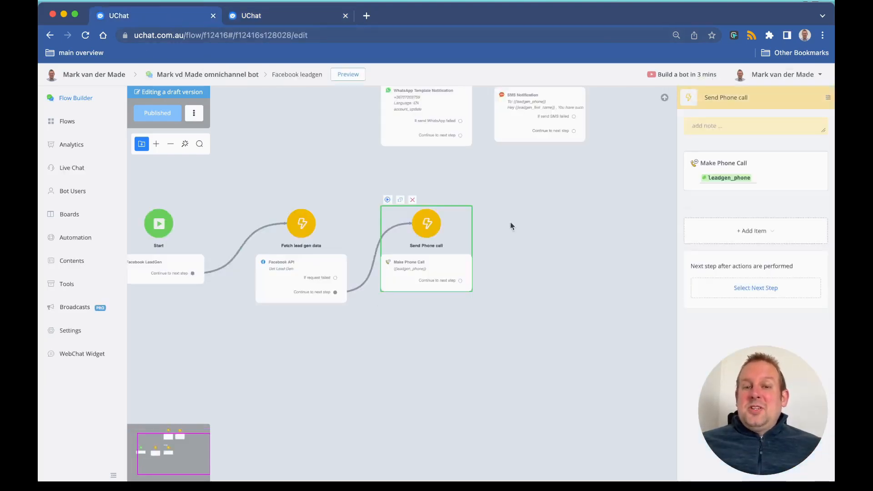
click(317, 18)
drag(385, 286, 435, 230)
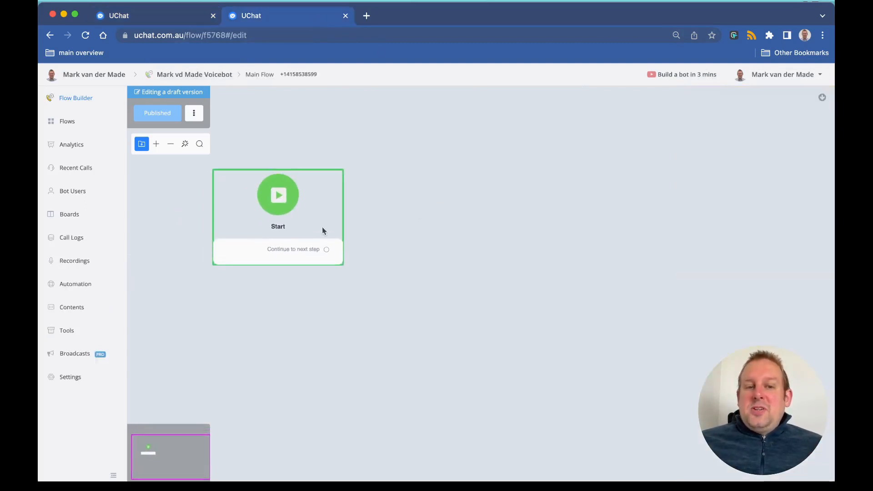
- Save the Start step's ref payload to a new text custom field named ref_payload
click(257, 255)
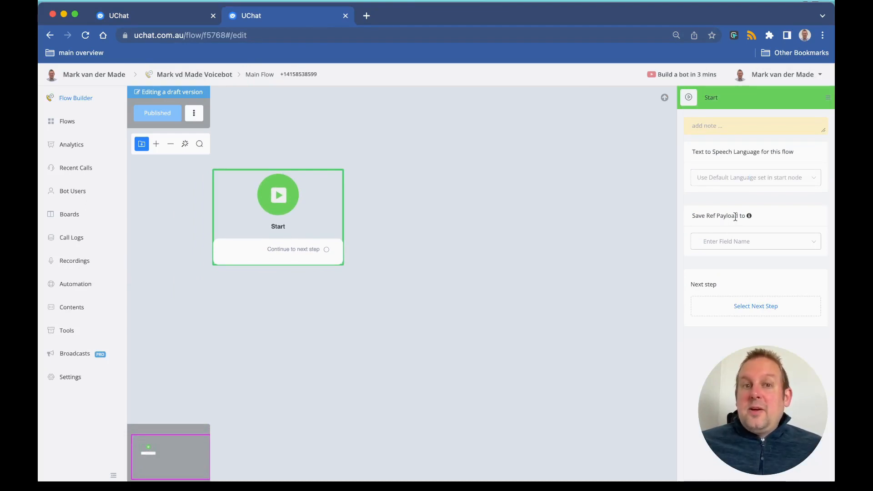
click(727, 245)
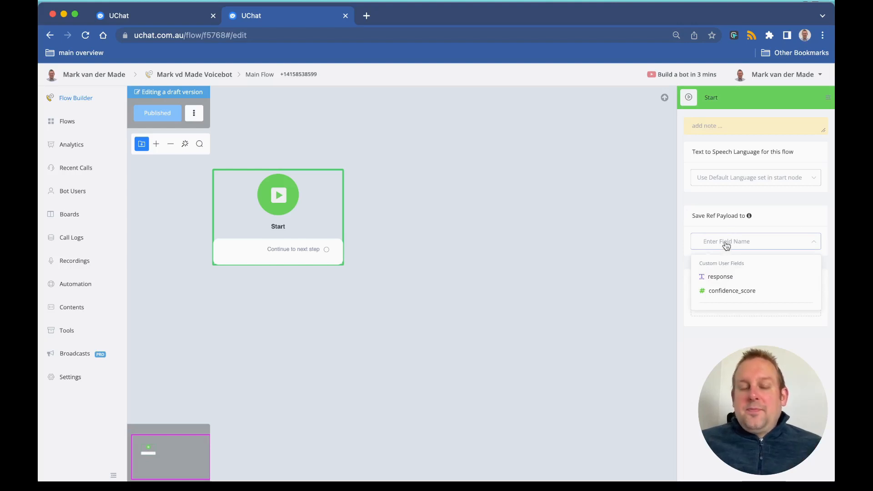
text(ref)
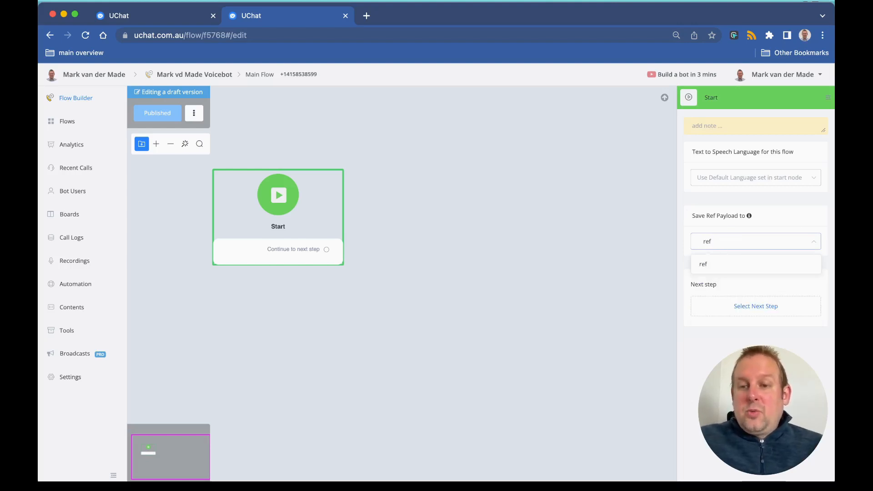
text(payload)
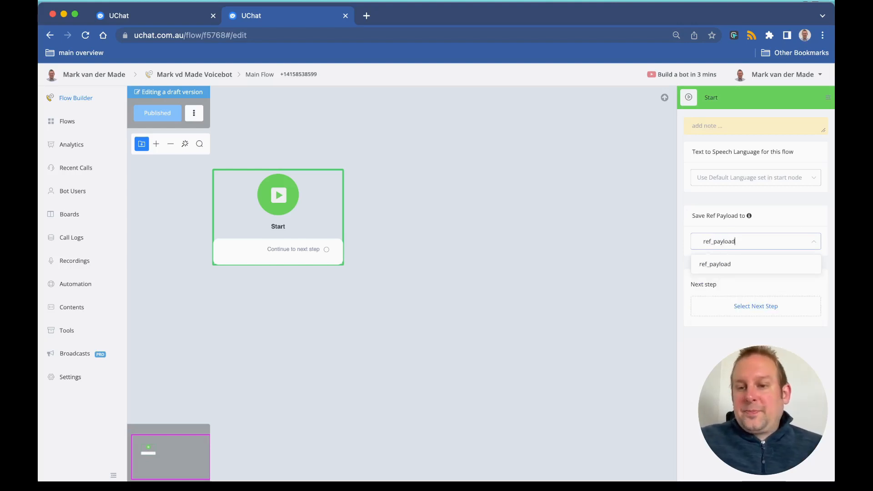
key(Return)
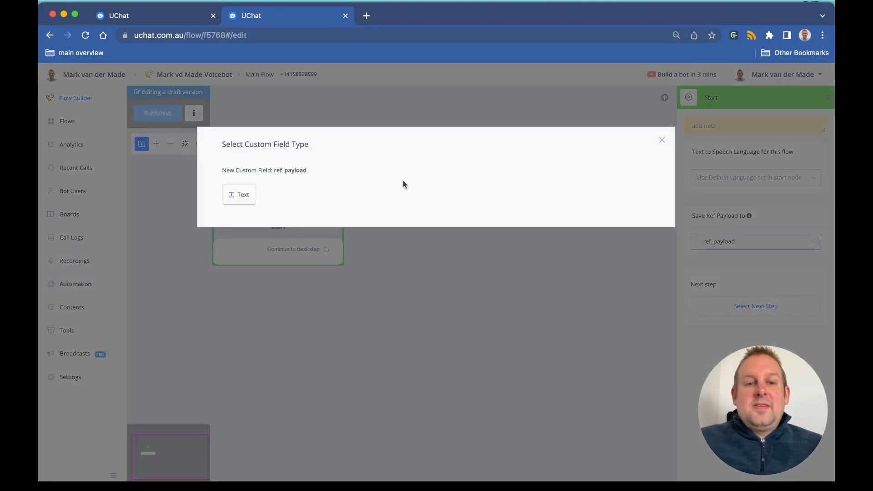
click(232, 197)
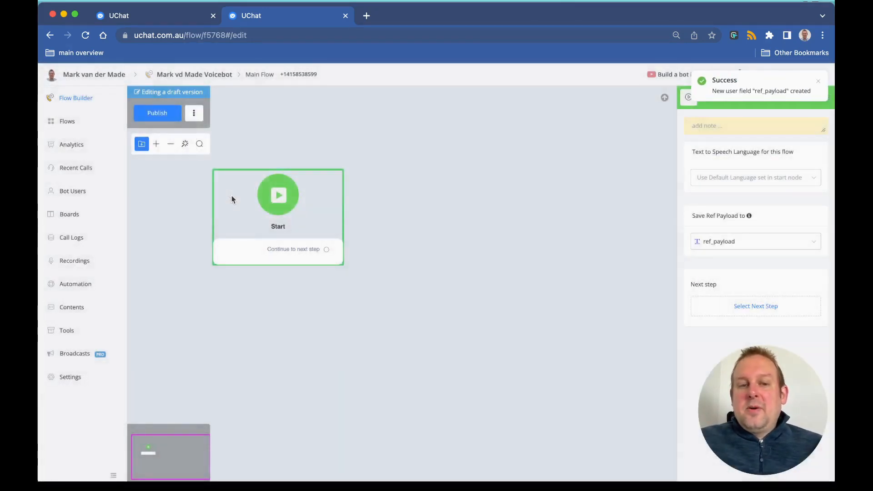
click(407, 234)
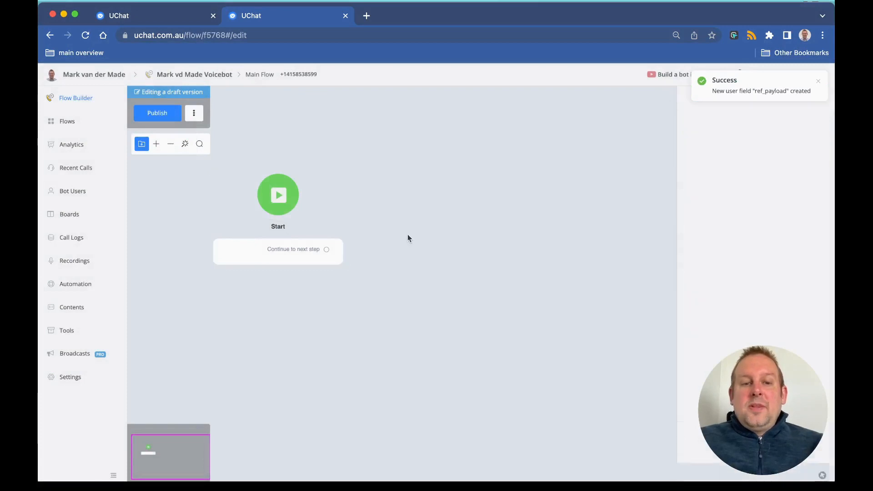
click(282, 238)
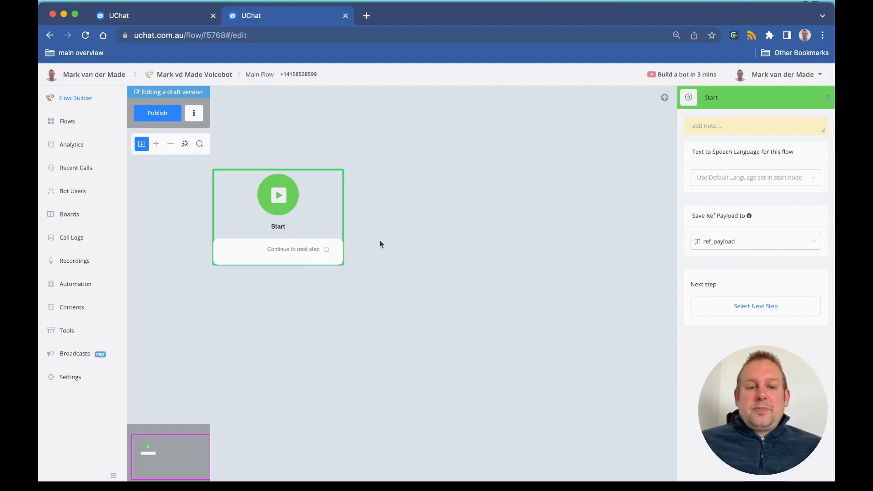
- Connect a new Condition step to the Start step and name it "Check if ref payload has any value"
drag(414, 241, 326, 276)
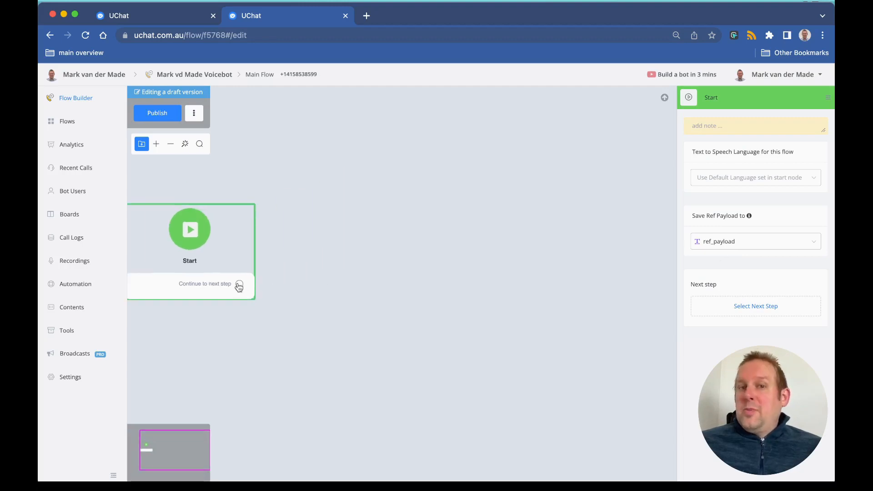
drag(239, 288, 340, 262)
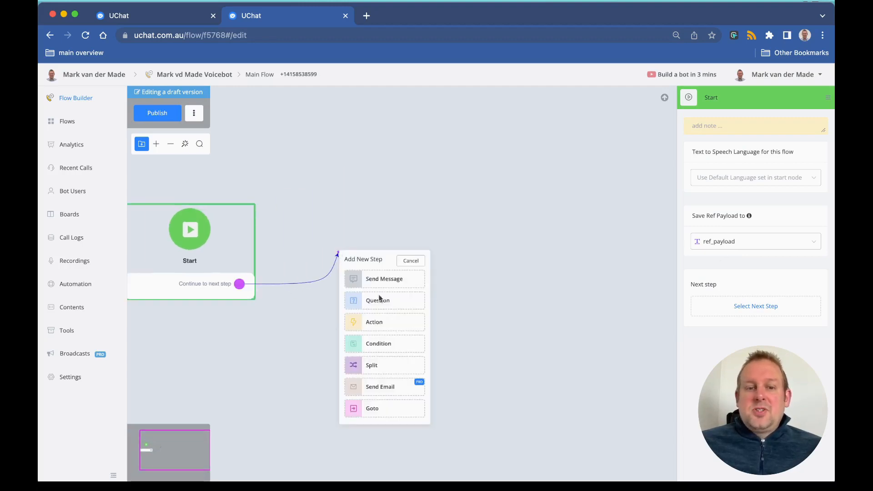
click(388, 343)
drag(445, 312, 398, 266)
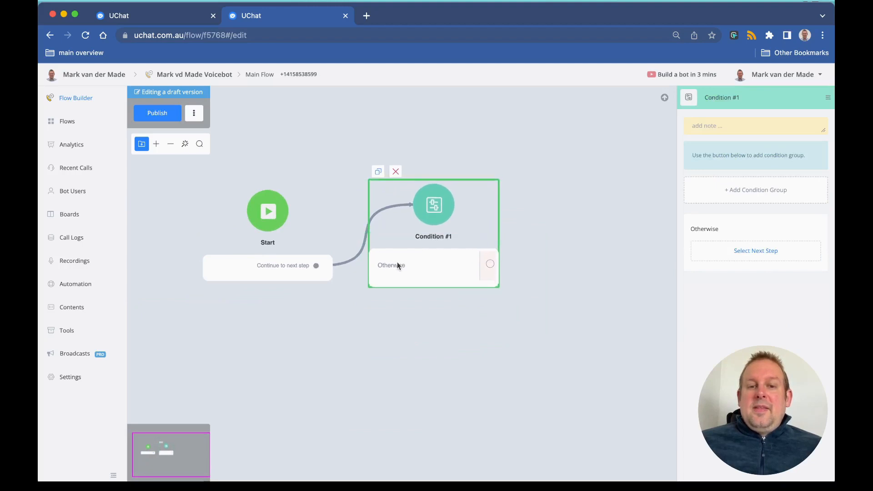
click(731, 97)
text(Che)
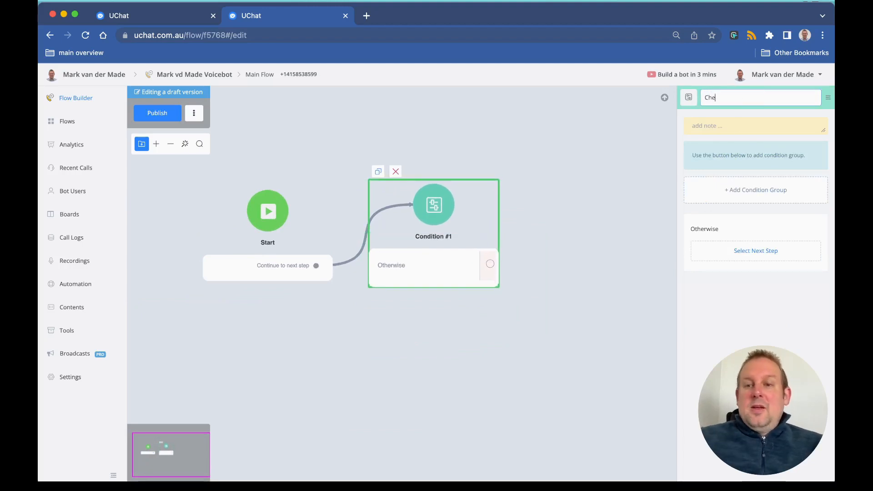
text(ck if ref payload h)
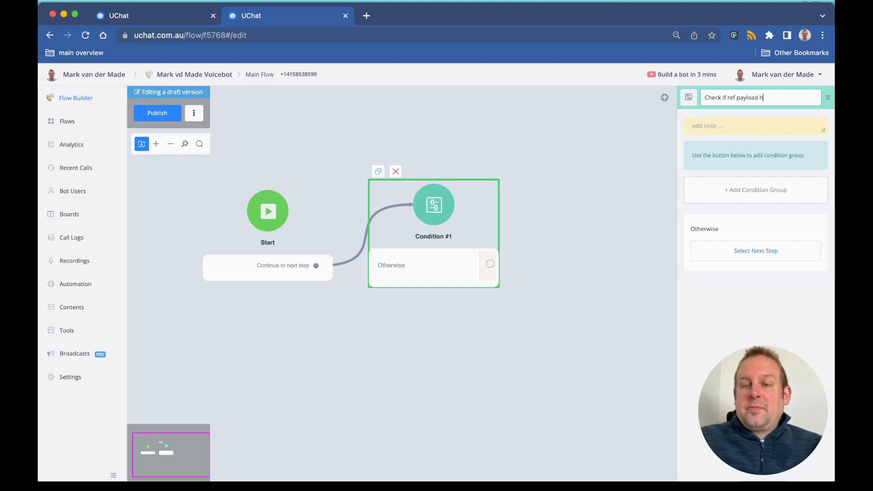
text(as any value)
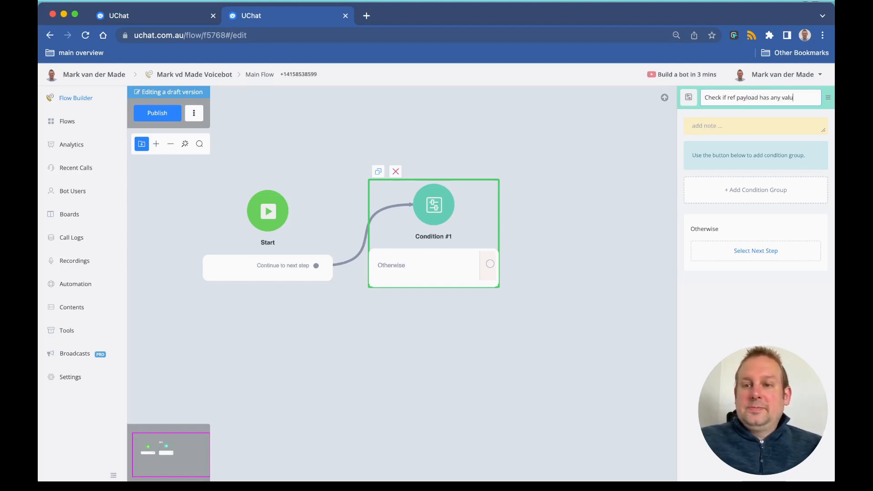
key(Return)
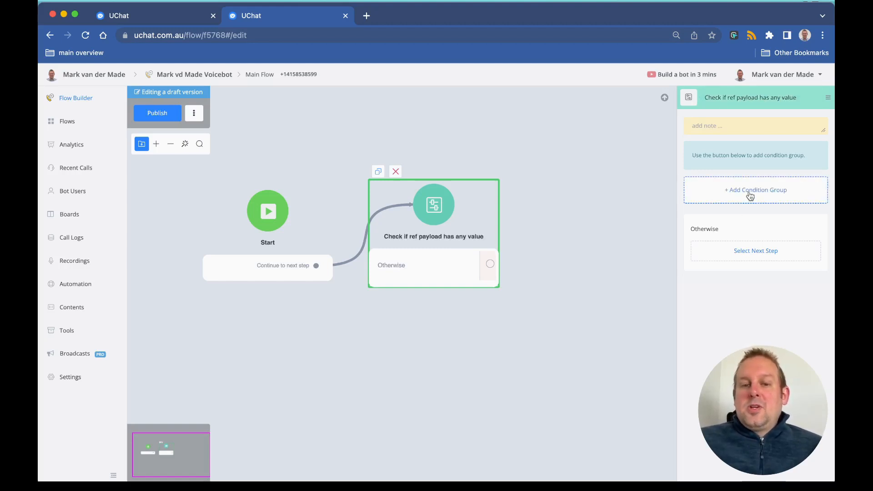
- Add a condition group that checks whether ref_payload has any value and save the condition
click(750, 194)
click(743, 205)
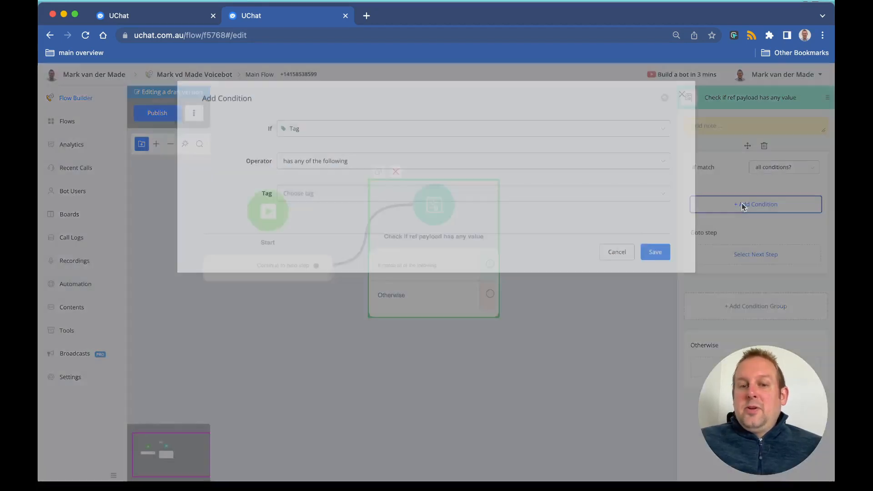
click(441, 133)
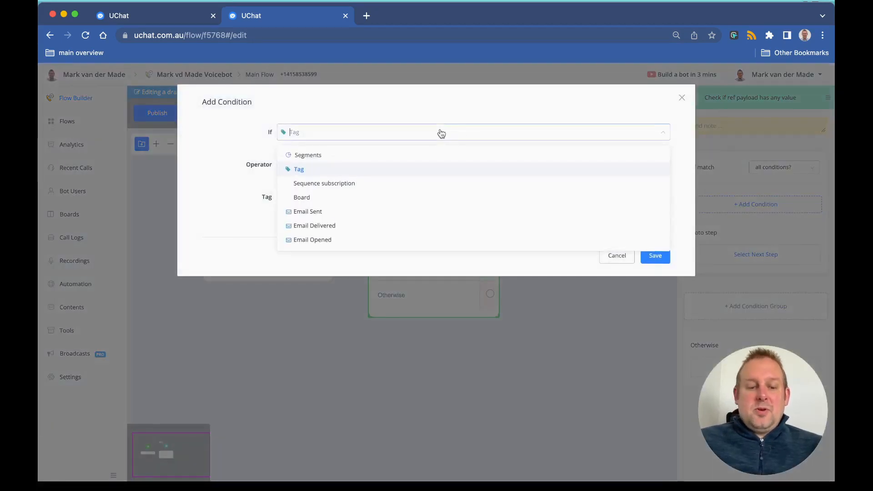
text(ref)
click(403, 170)
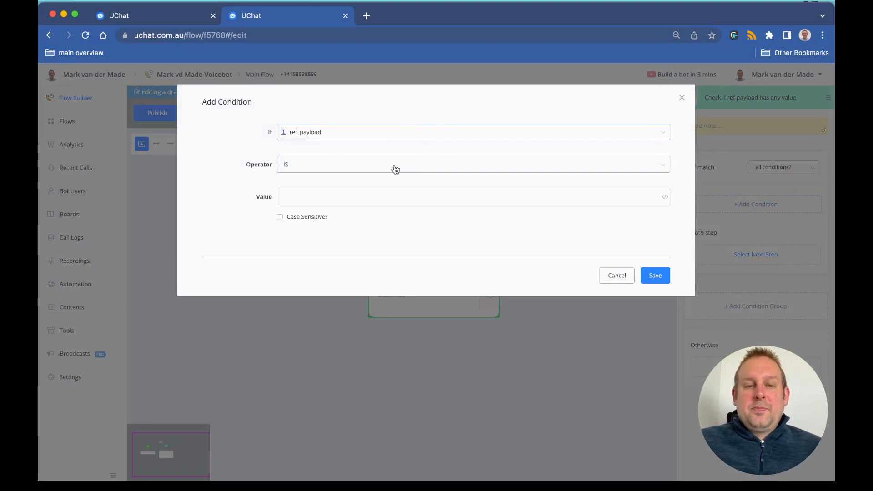
click(394, 168)
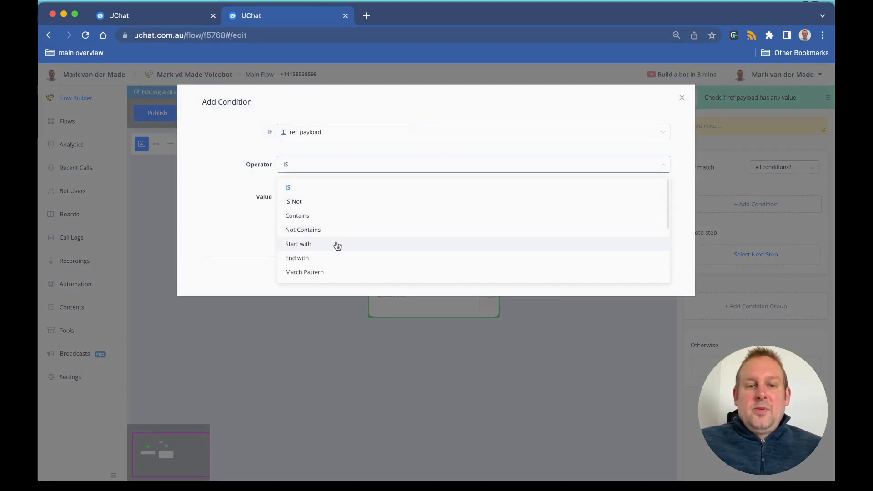
scroll(338, 244, down, 1)
click(323, 277)
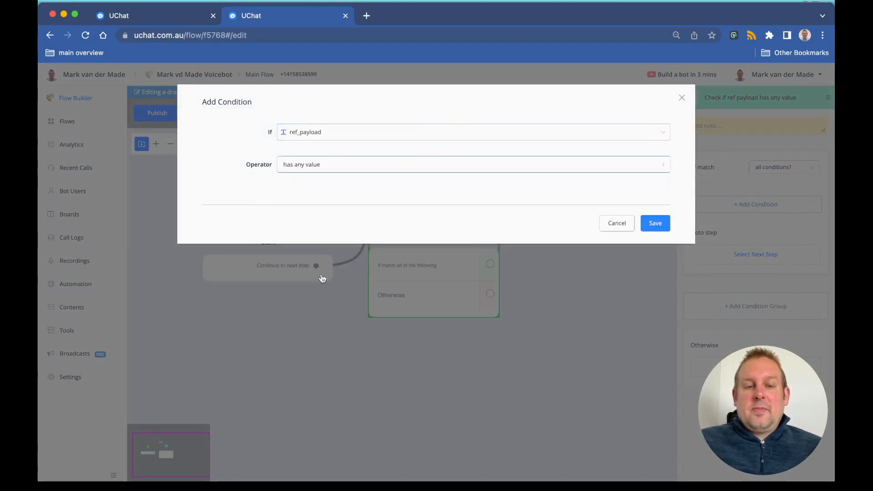
click(655, 222)
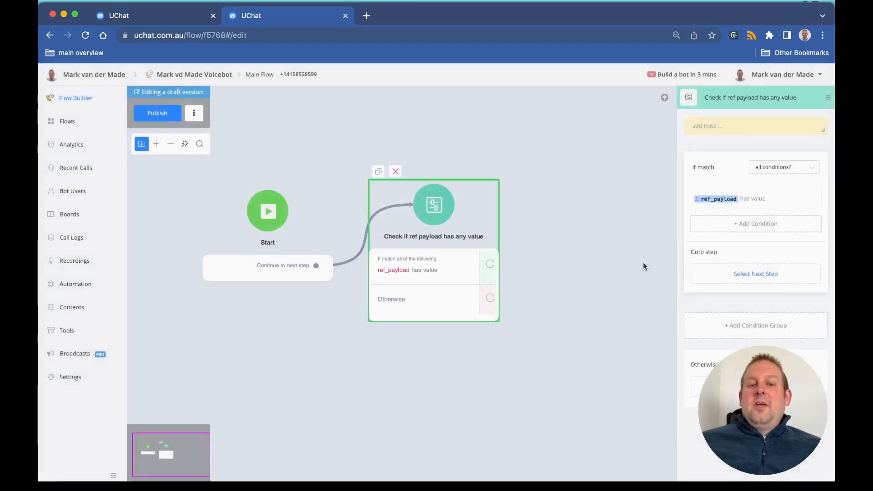
drag(584, 263, 453, 274)
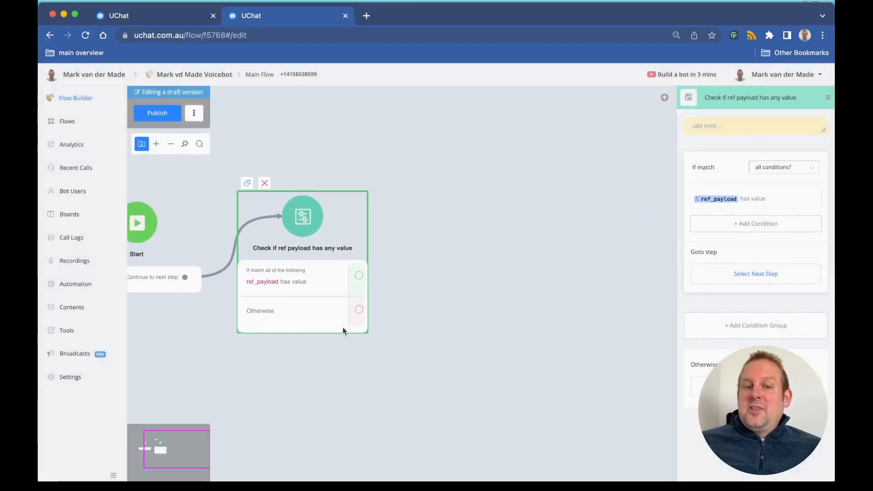
drag(359, 309, 248, 398)
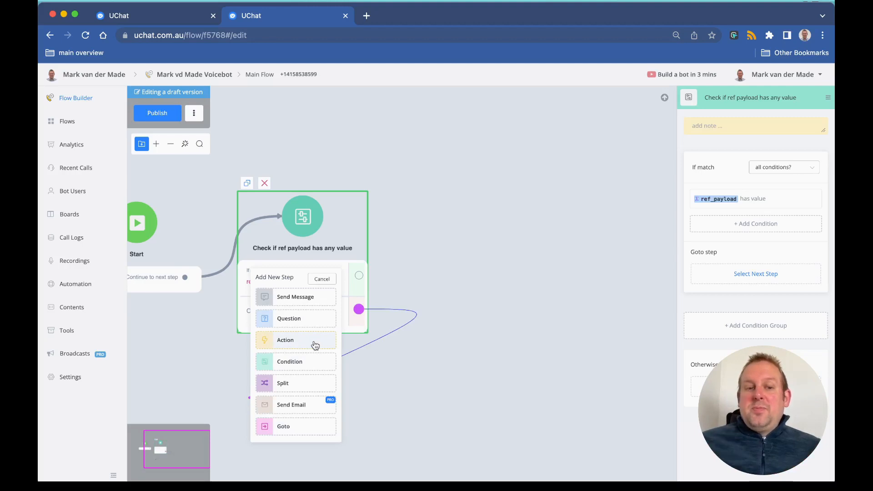
click(491, 297)
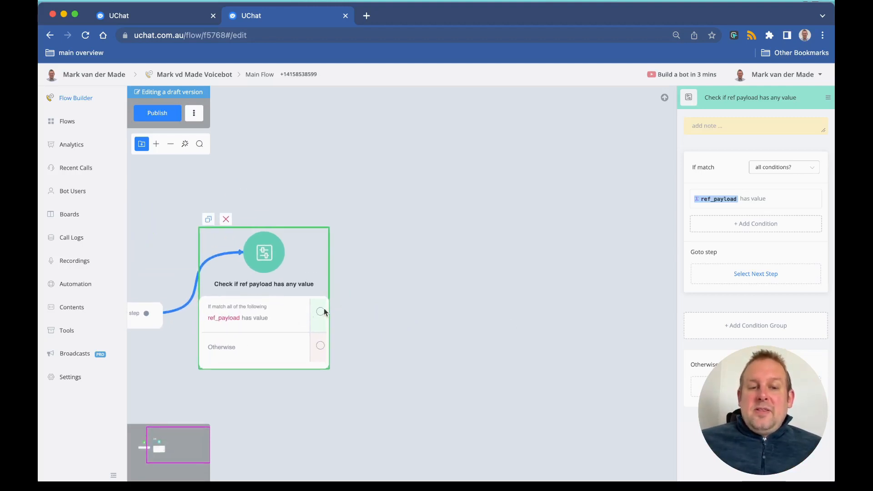
- Connect a new Condition step to the ref_payload has value branch and name it "ref payload is adworkshop"
drag(321, 311, 407, 307)
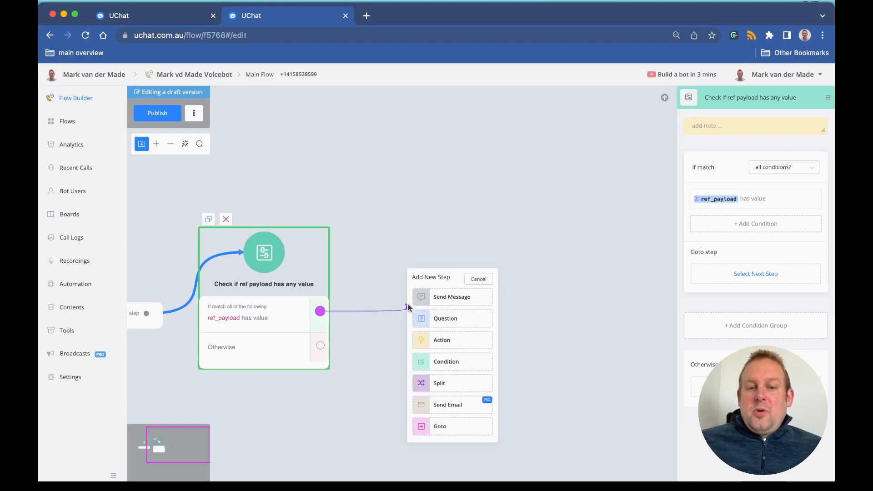
click(472, 366)
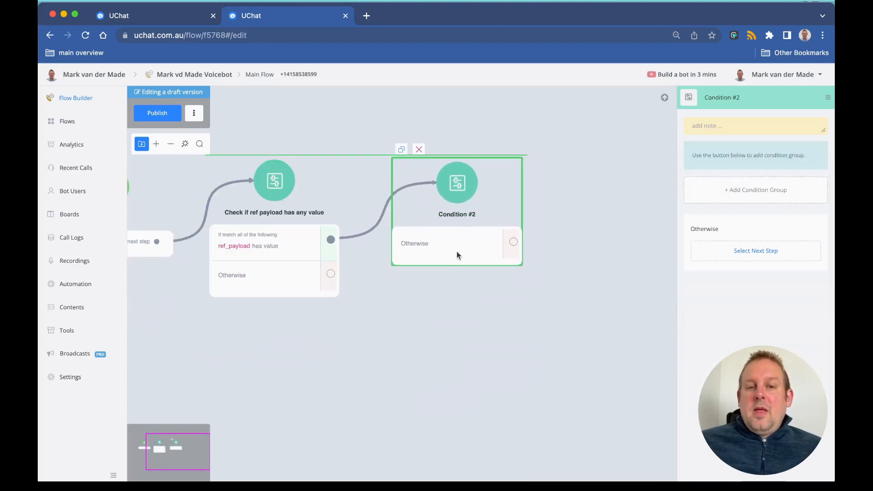
triple_click(746, 94)
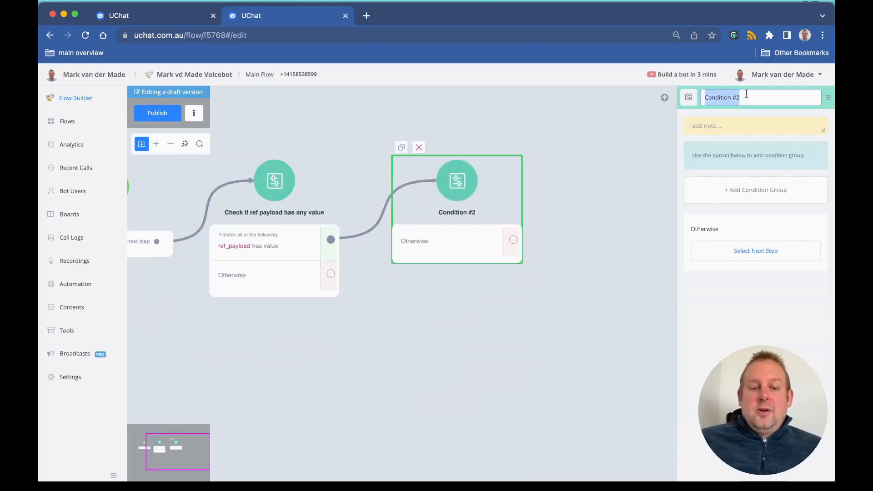
text(ref payload)
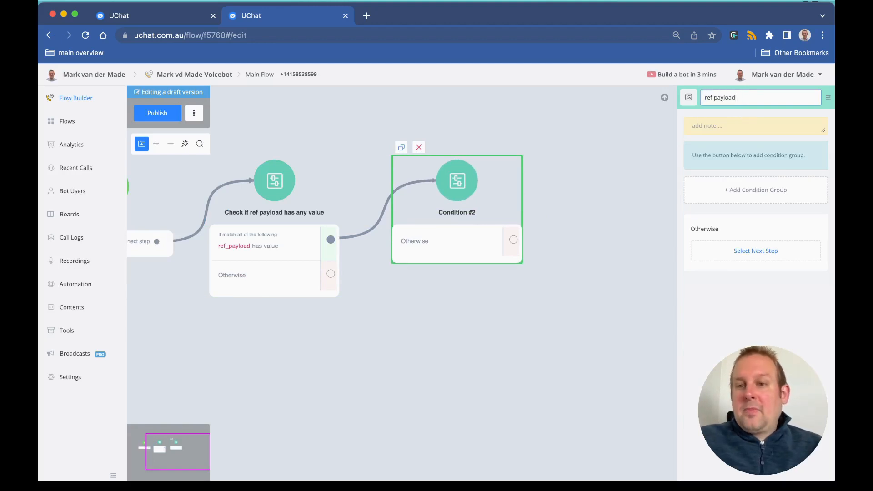
text( is adworkshop)
key(Return)
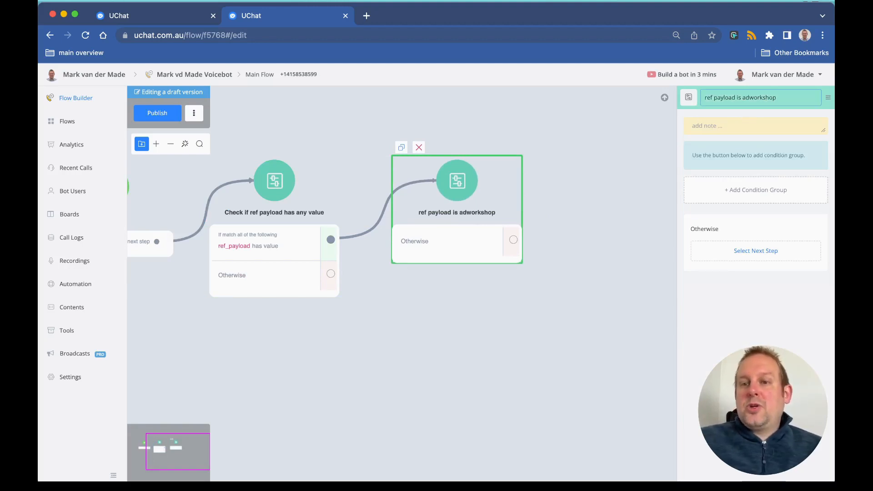
- Add a condition group requiring ref_payload IS adworkshop, and connect its matching branch to a new Send Message step
click(733, 189)
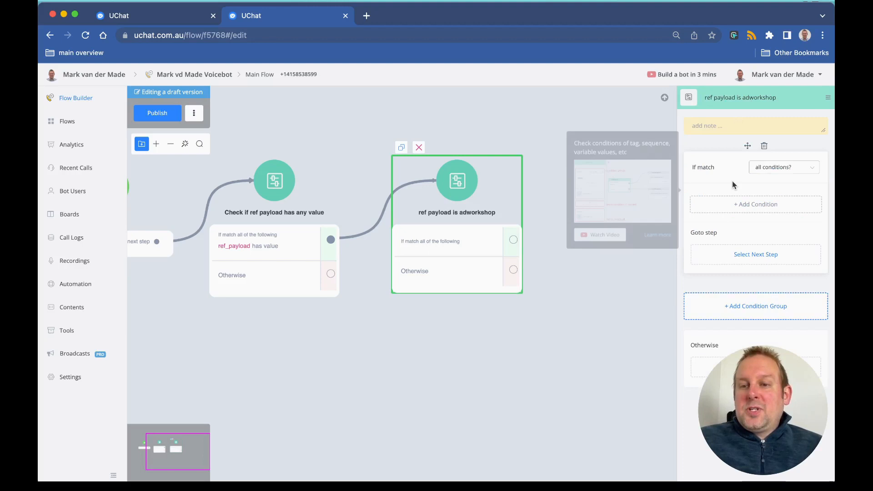
click(724, 209)
click(406, 134)
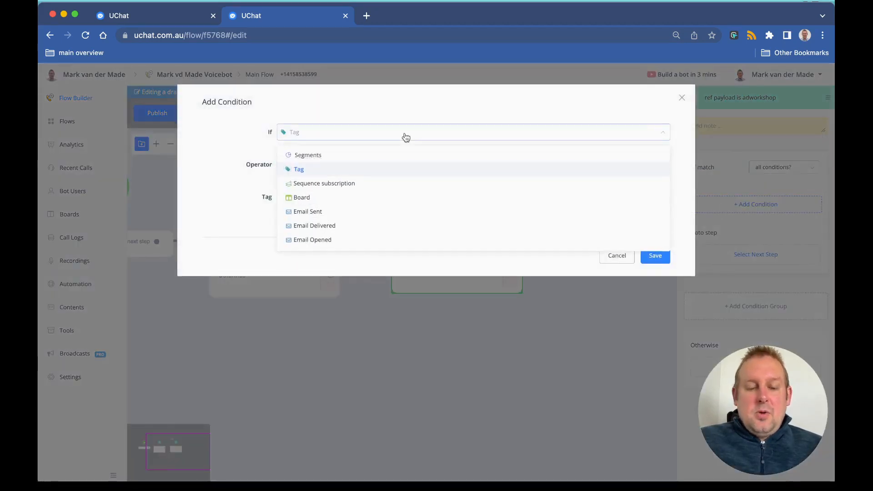
text(ref)
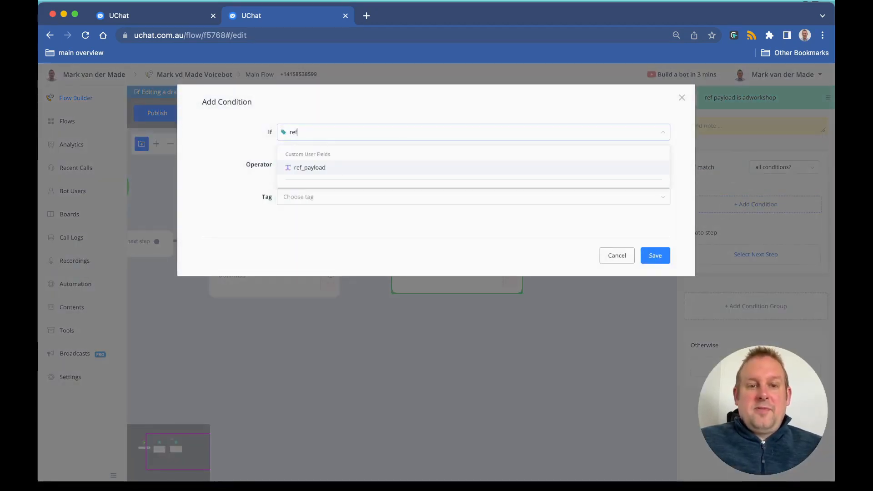
click(368, 165)
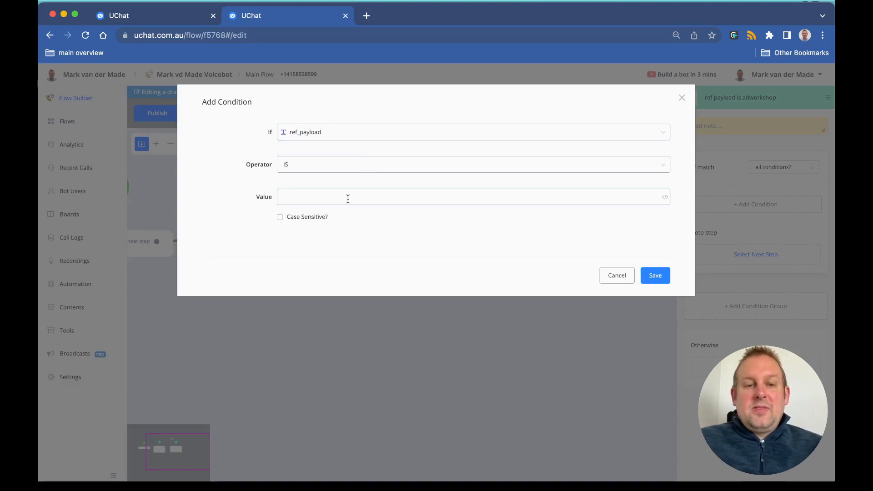
text(adworkshop)
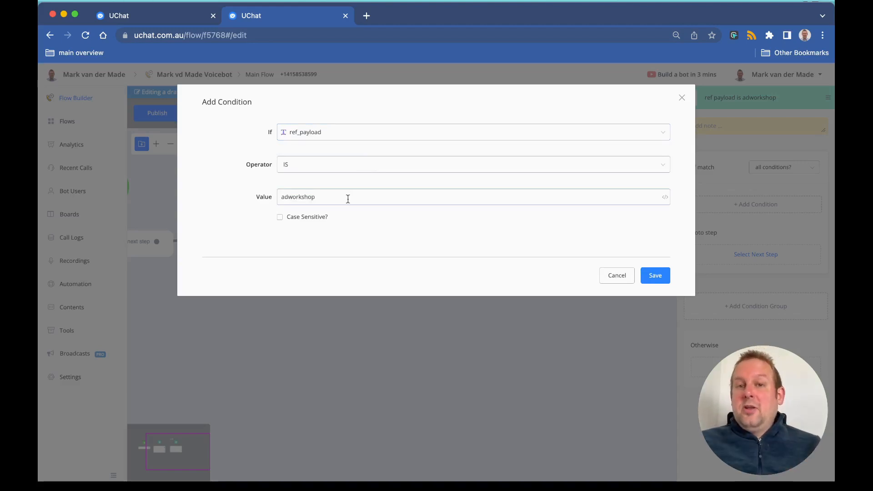
click(665, 282)
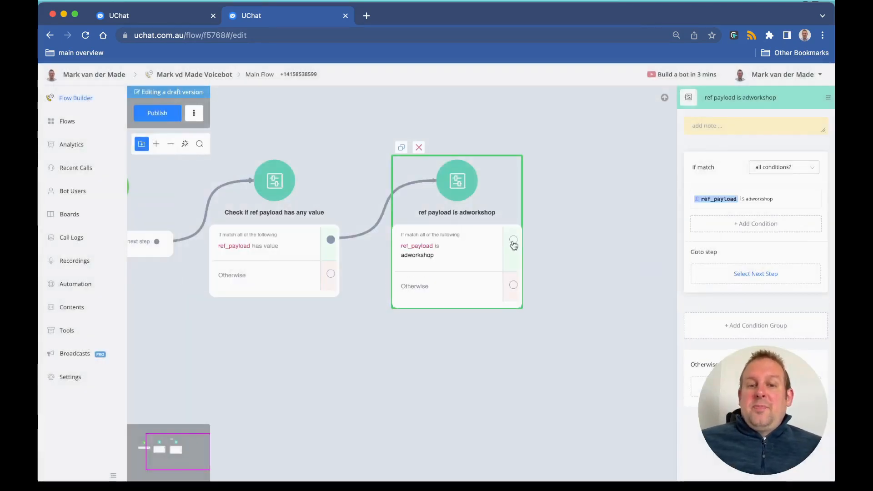
drag(542, 240, 466, 204)
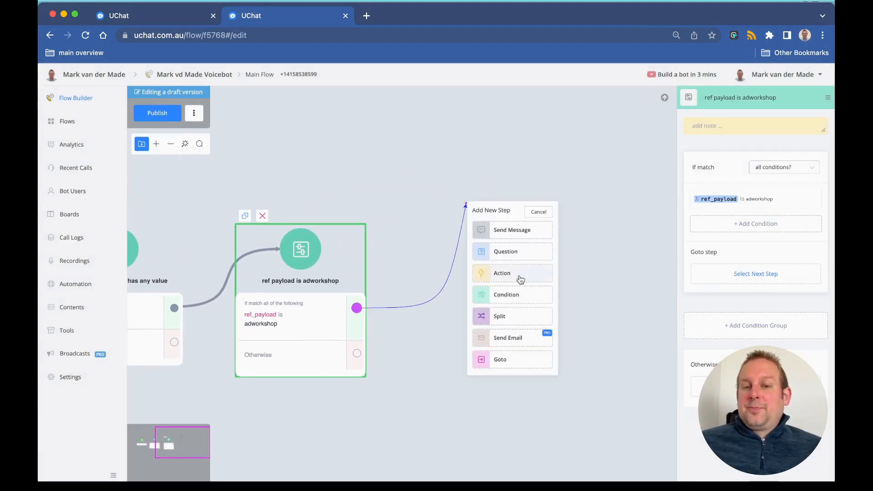
click(509, 231)
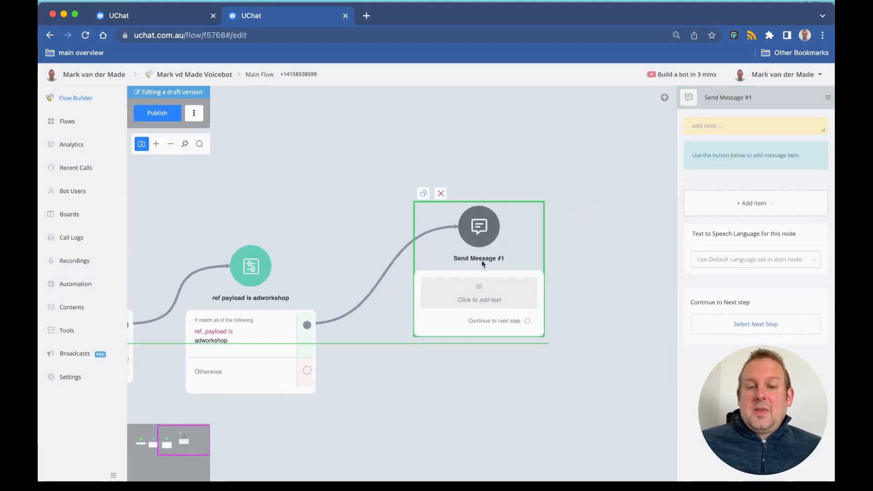
- Copy the message text after the first-name field from the Facebook leadgen flow's SMS notification and save the notification
click(172, 18)
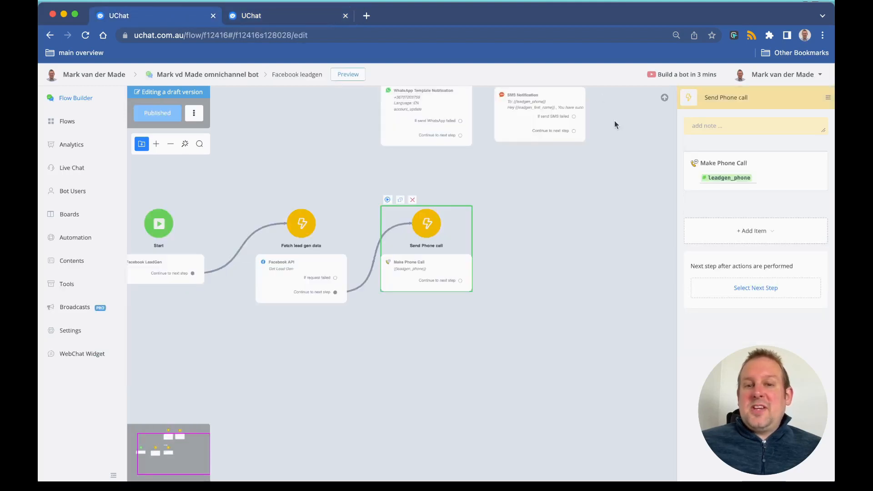
click(548, 113)
click(723, 184)
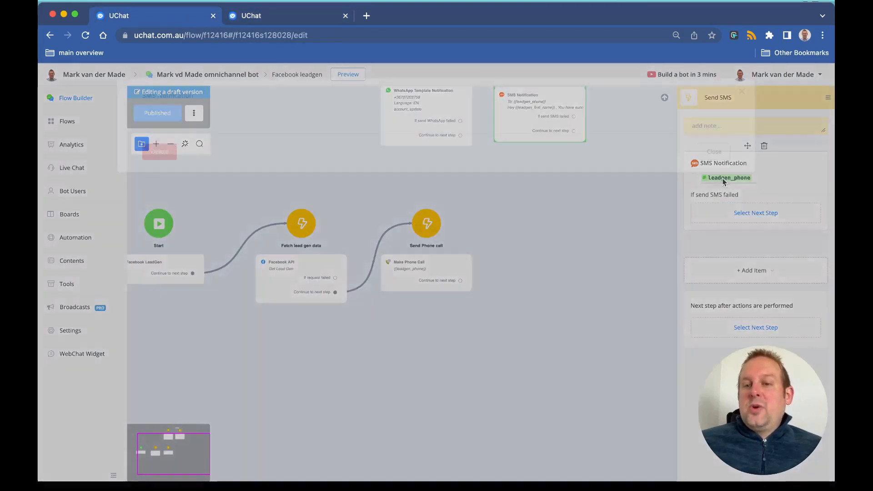
drag(593, 181, 318, 187)
key(cmd+c)
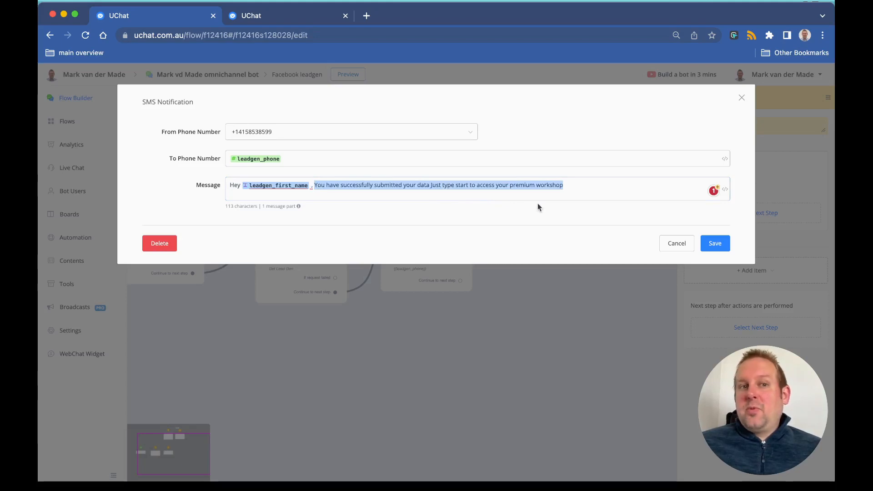
click(717, 244)
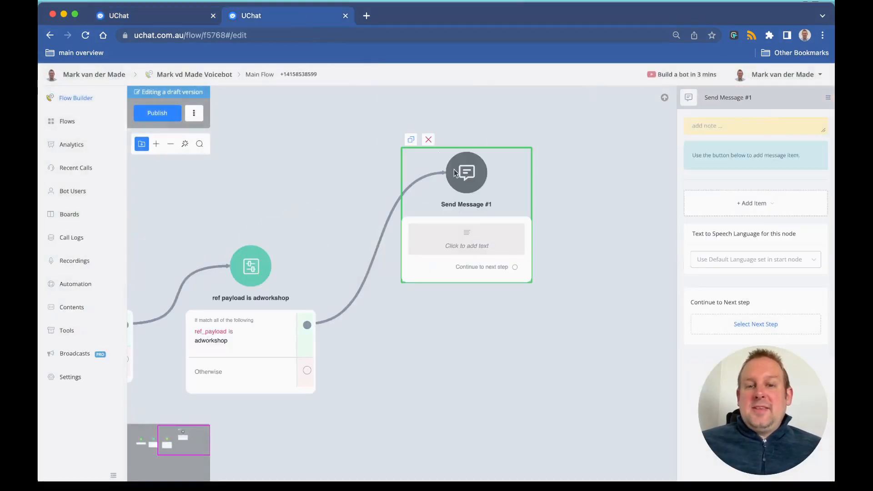
- Add a text item to the voicebot's Send Message step and set its text-to-speech language to English (US)
click(776, 209)
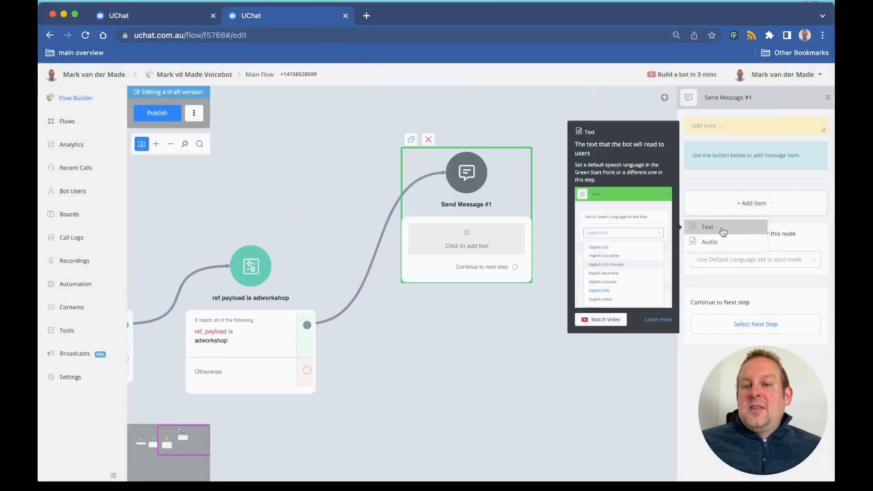
click(724, 232)
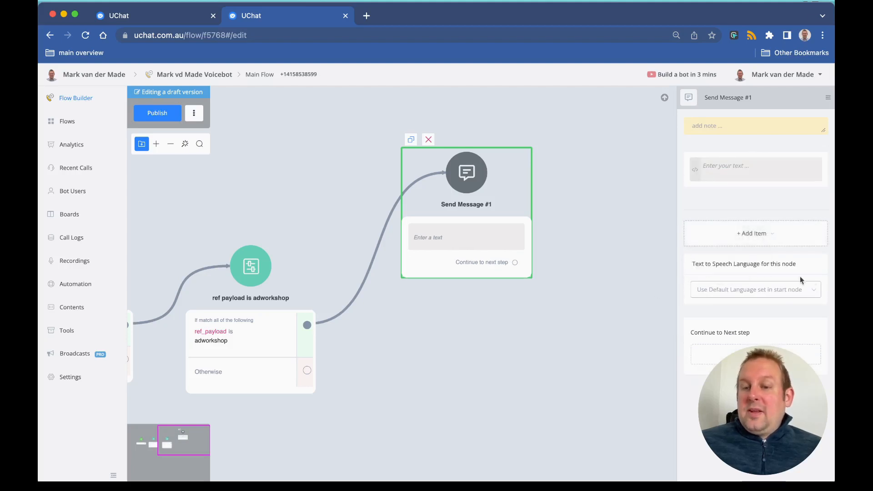
click(781, 290)
click(757, 313)
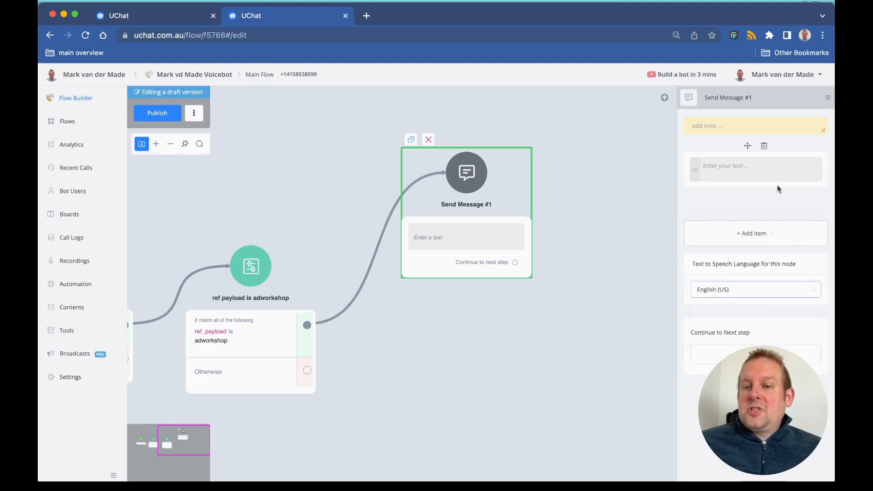
- Browse the text-to-speech languages and voices available for the message step
click(756, 289)
scroll(753, 338, down, 10)
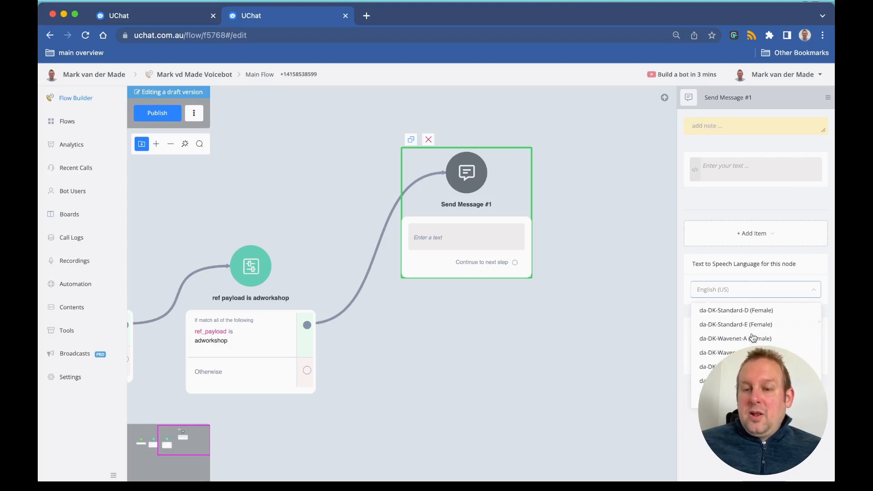
scroll(753, 338, down, 15)
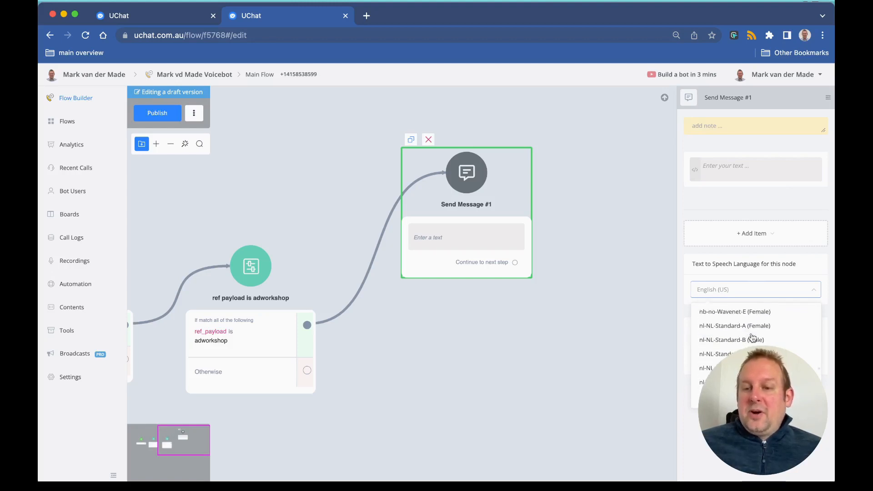
scroll(753, 338, up, 5)
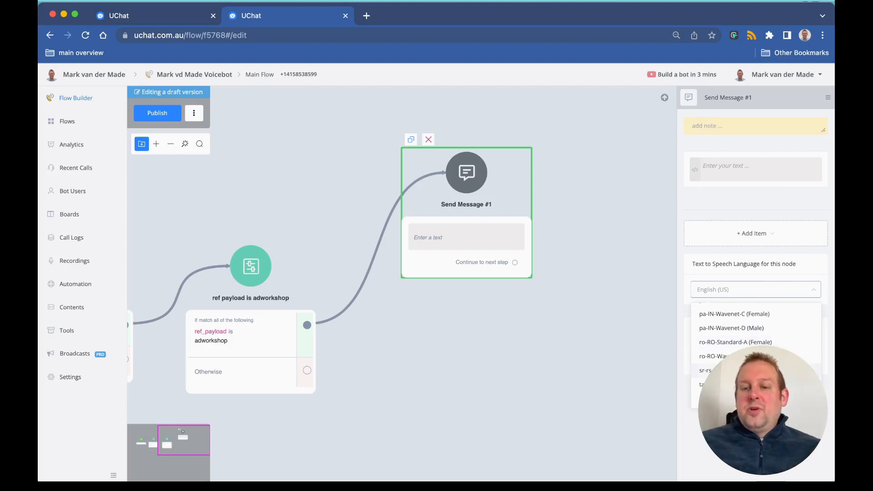
scroll(753, 338, up, 10)
scroll(751, 332, up, 10)
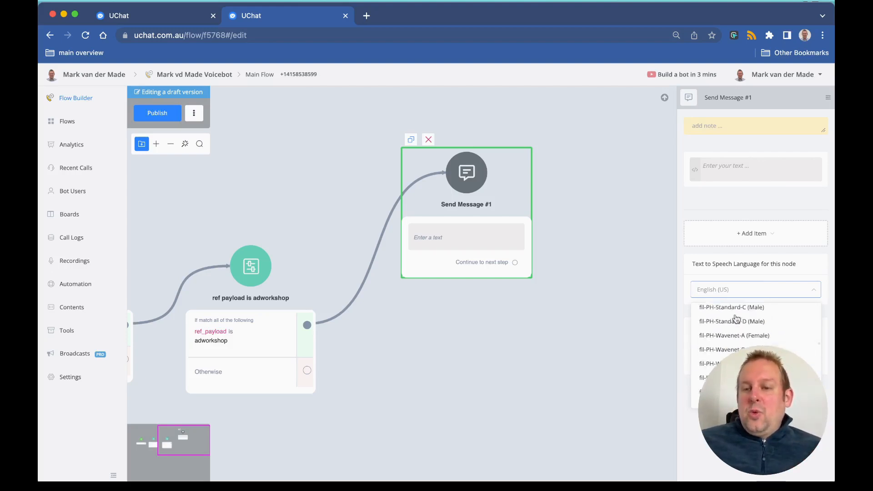
click(731, 272)
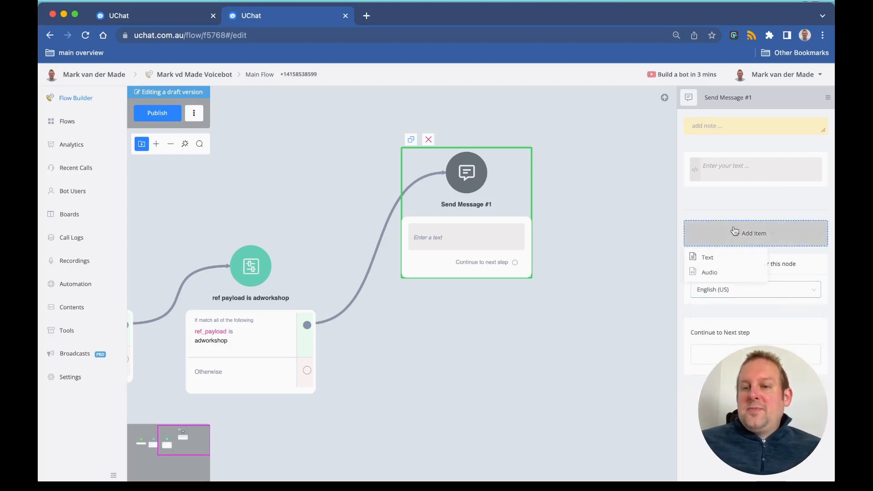
- Paste the copied confirmation text into the message and name the step "Send confirmation of succesful signup"
click(738, 167)
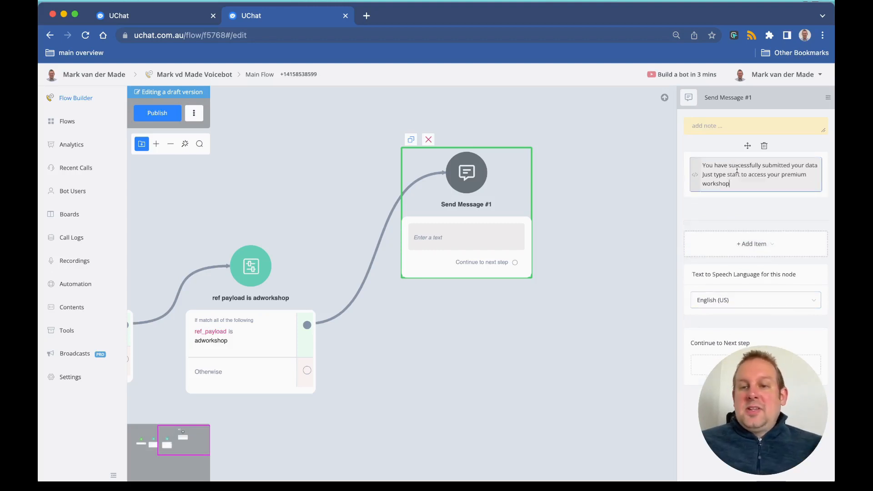
key(cmd+v)
click(612, 267)
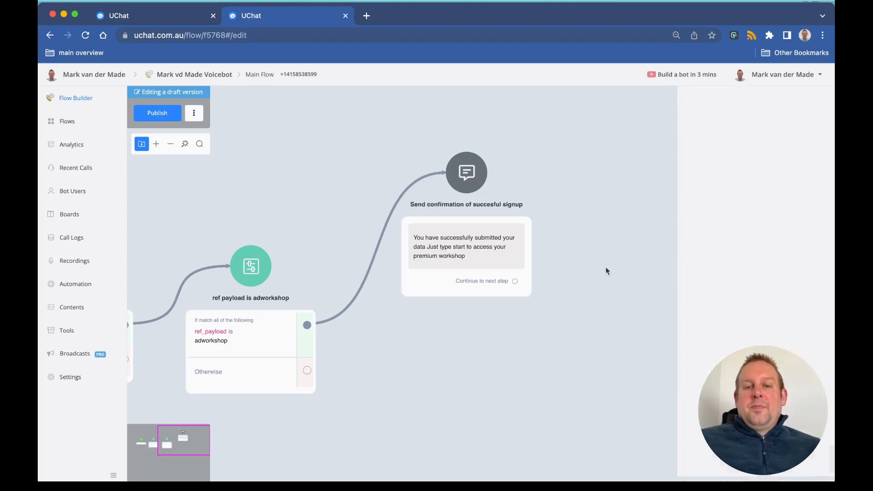
- Review the voicebot flow, and look over the lead data, WhatsApp, SMS and phone call steps of the Facebook leadgen flow
scroll(566, 286, down, 5)
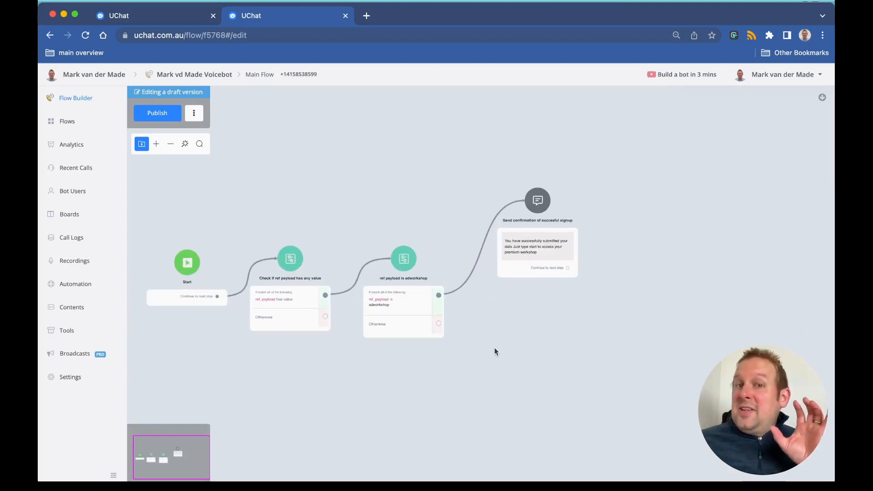
drag(495, 349, 503, 327)
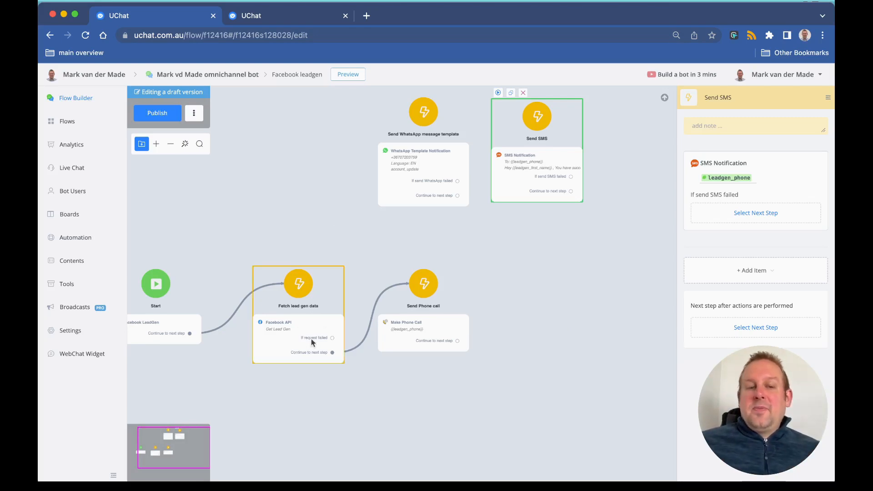
drag(174, 387, 236, 374)
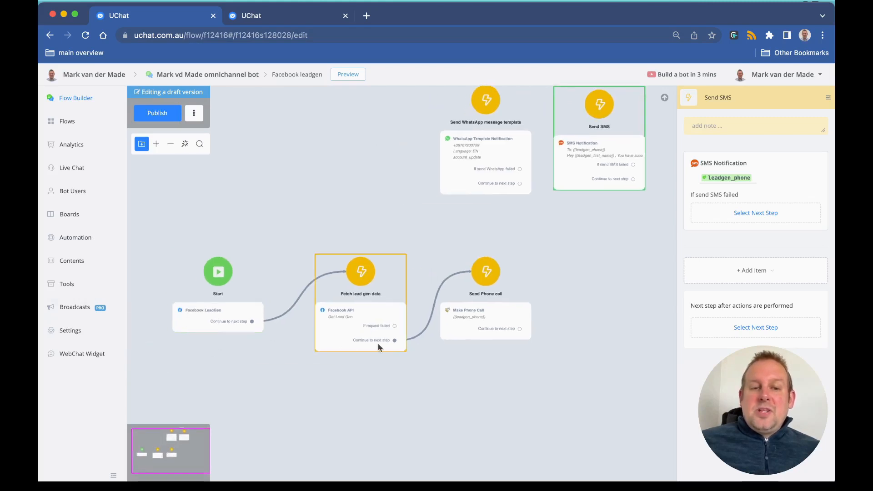
scroll(351, 317, up, 3)
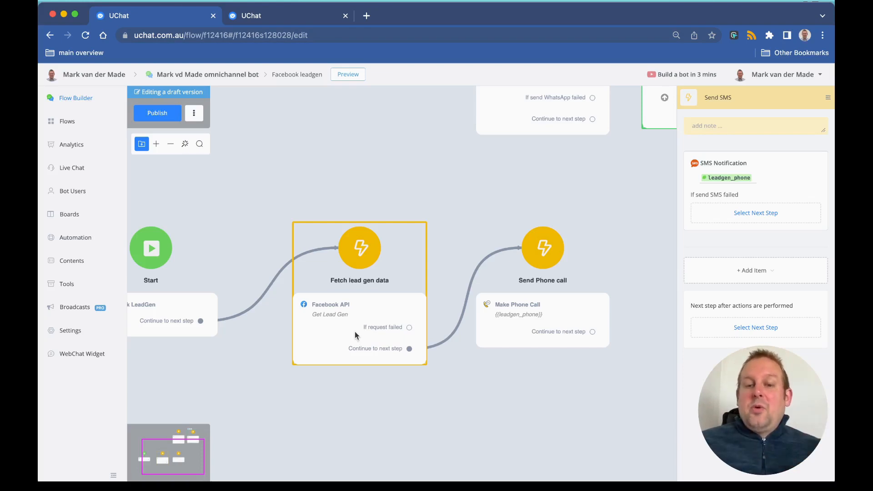
drag(600, 214, 393, 319)
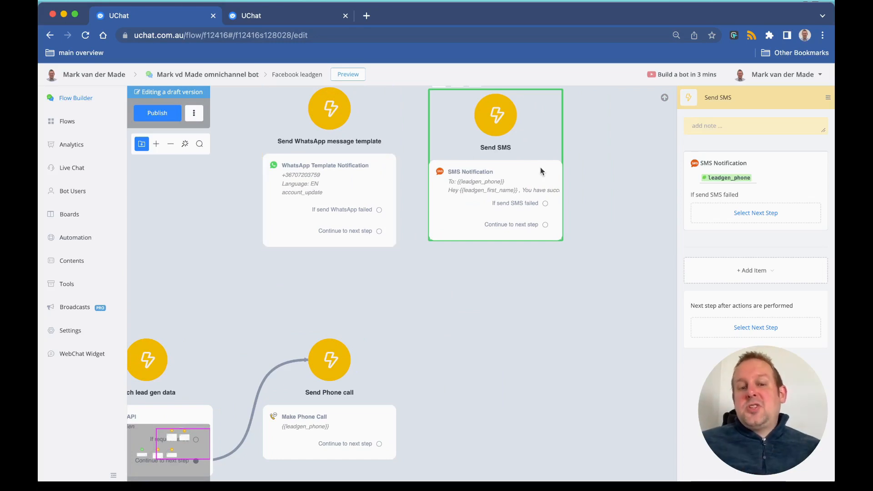
drag(459, 403, 457, 274)
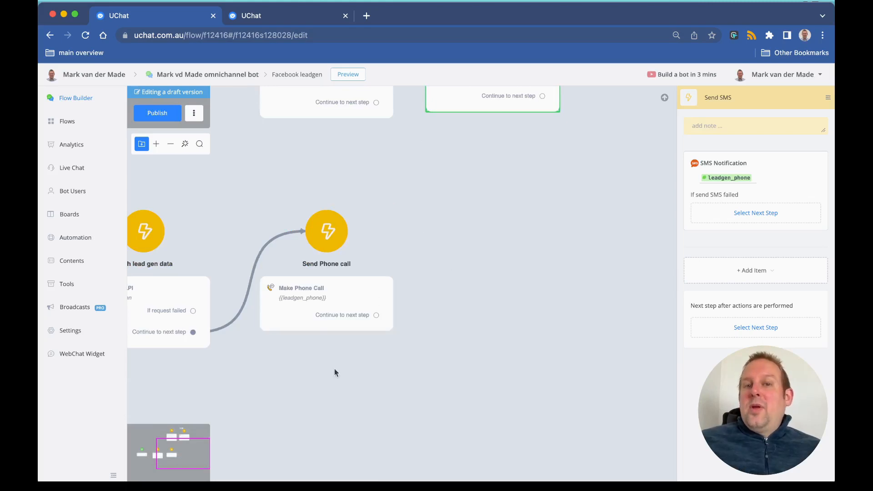
click(467, 248)
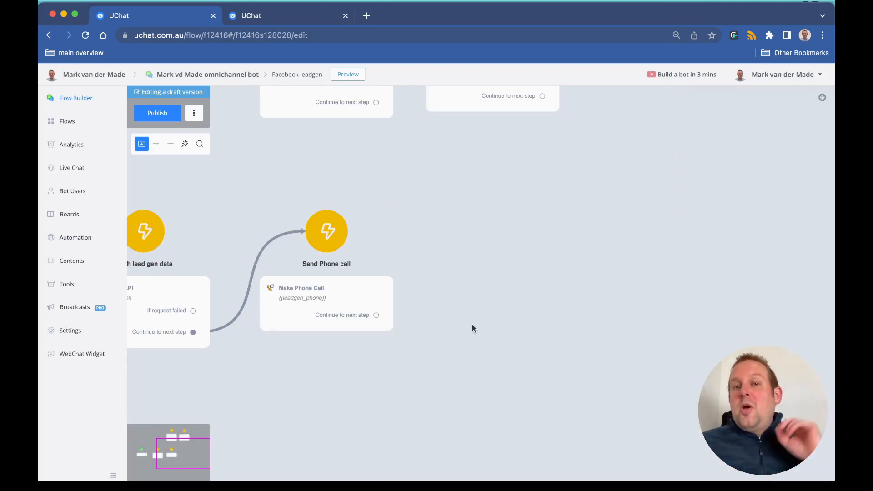